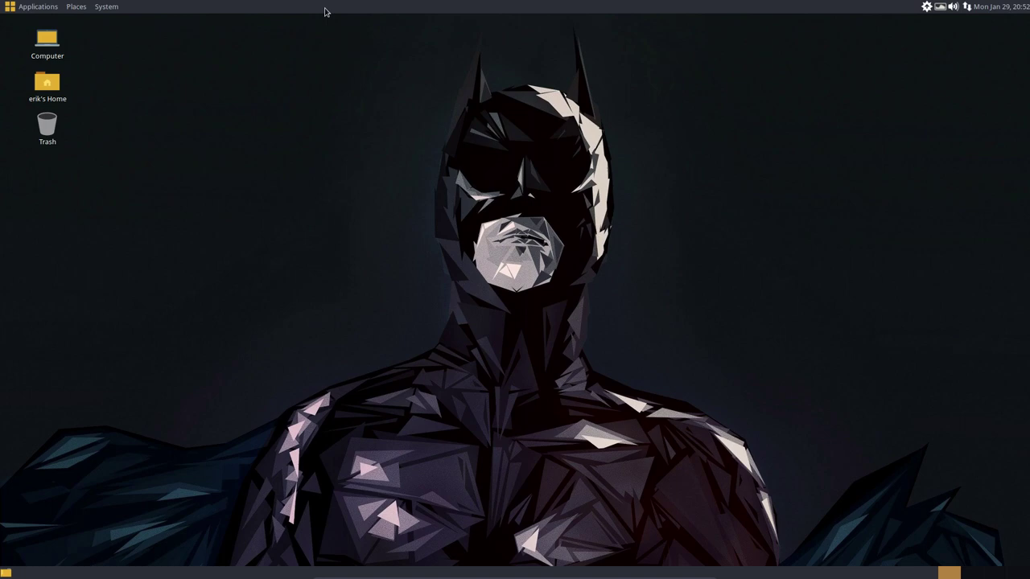
Open the top panel's properties and try the Bottom orientation before restoring it to Top.
{"action": "right_click", "coordinate": [211, 10]}
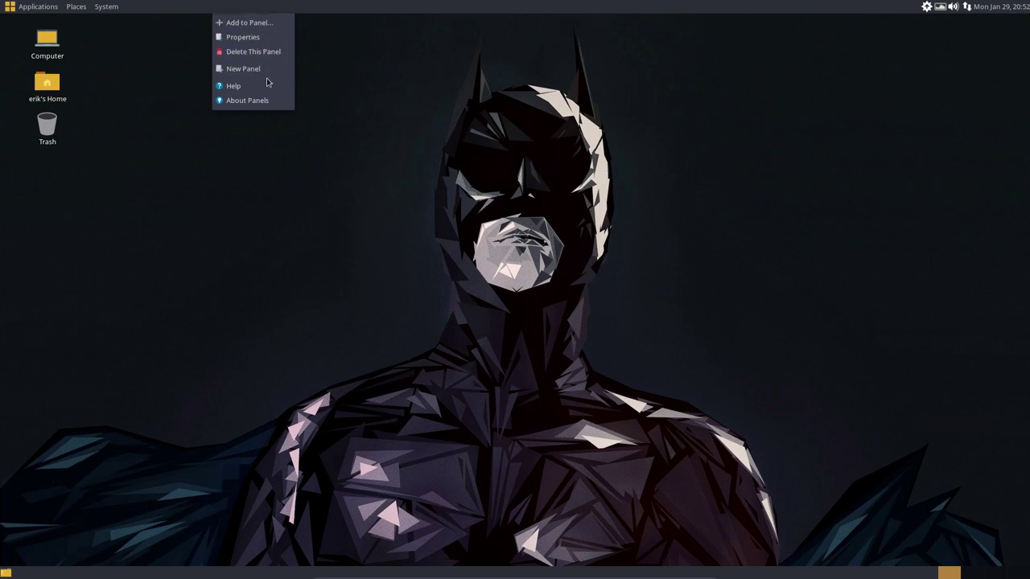
{"action": "left_click", "coordinate": [254, 38]}
{"action": "left_click_drag", "start_coordinate": [501, 217], "coordinate": [391, 198]}
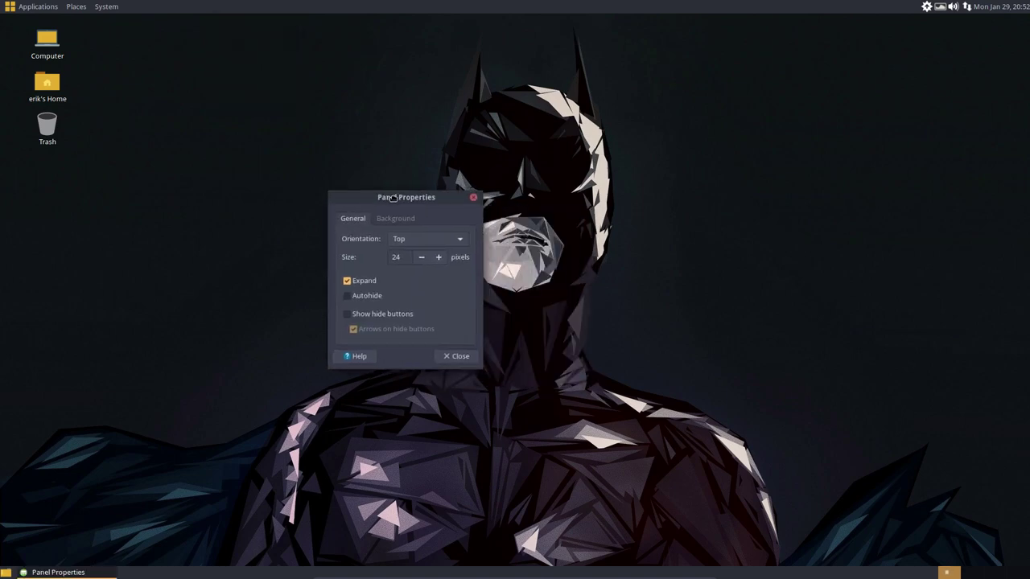
{"action": "left_click", "coordinate": [417, 241]}
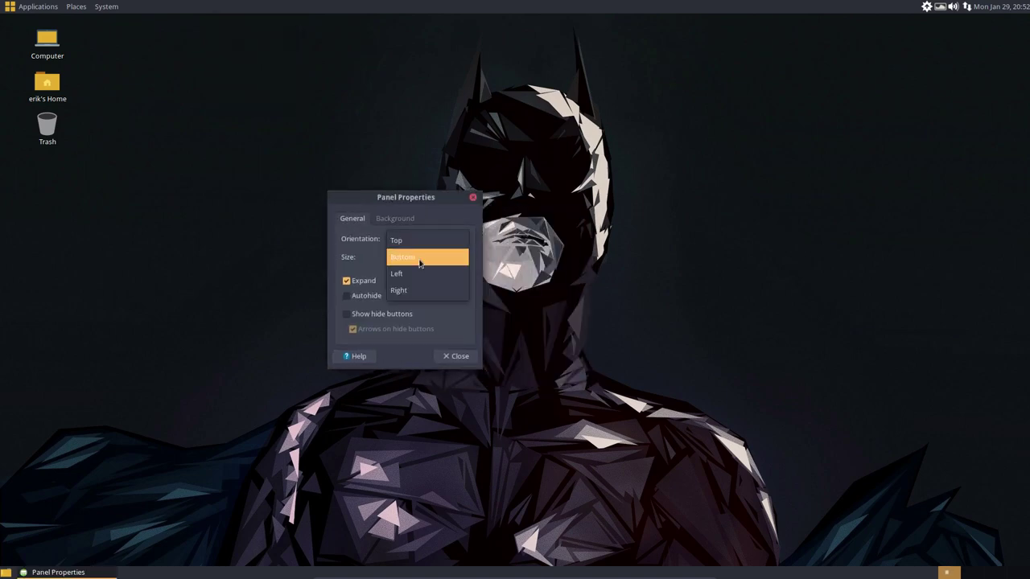
{"action": "left_click", "coordinate": [420, 256]}
{"action": "left_click", "coordinate": [422, 241]}
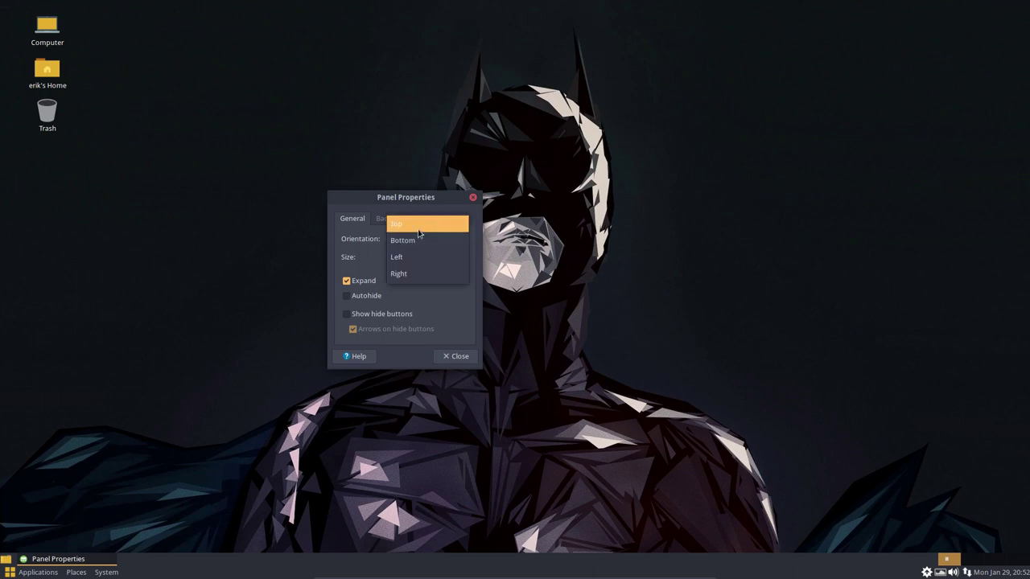
{"action": "left_click", "coordinate": [419, 228]}
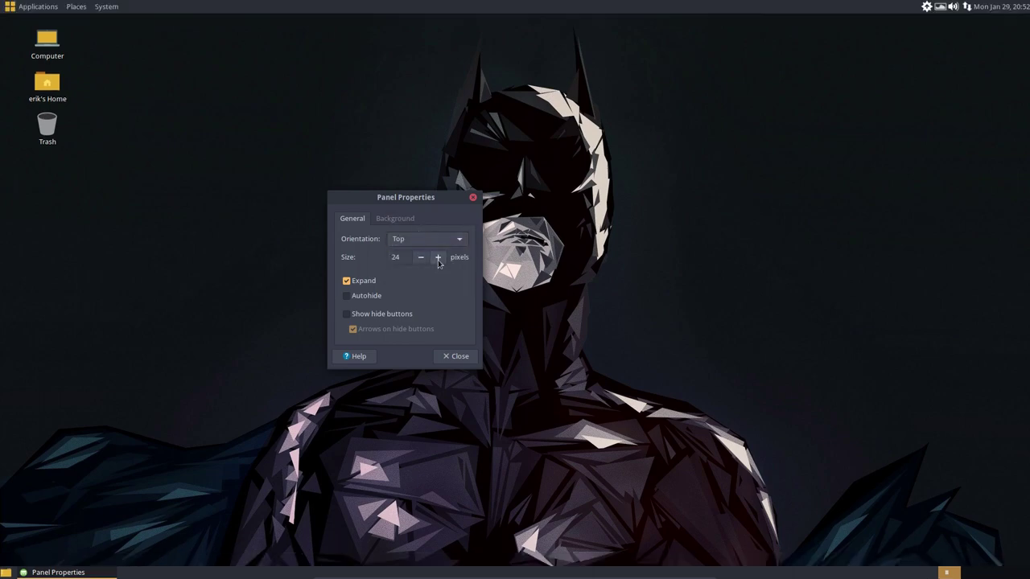
Increase the panel size to 29 pixels and reduce it to 17 pixels.
{"action": "left_click", "coordinate": [438, 257]}
{"action": "left_click", "coordinate": [438, 257]}
{"action": "left_click", "coordinate": [438, 257]}
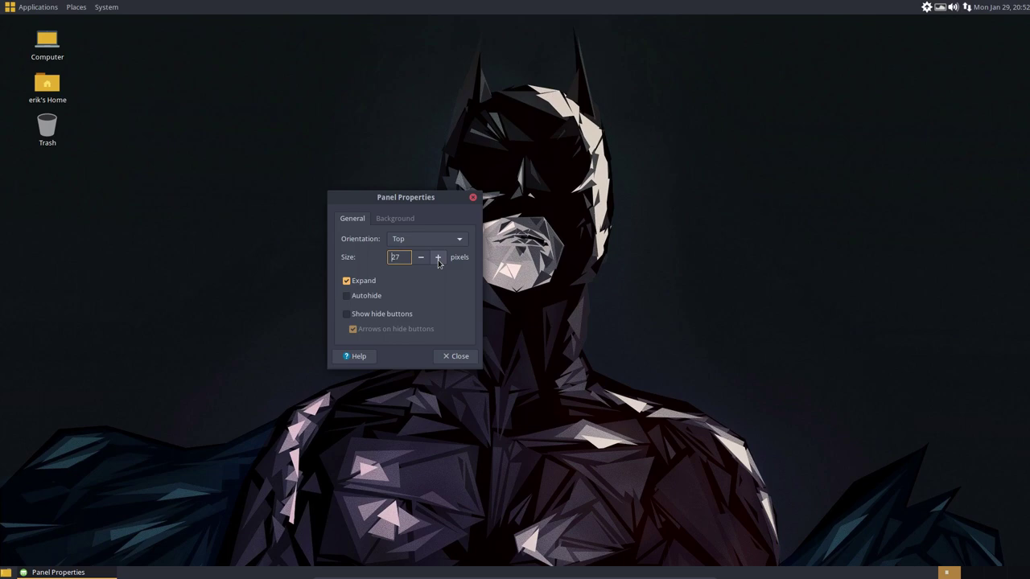
{"action": "left_click", "coordinate": [439, 257]}
{"action": "left_click", "coordinate": [438, 258]}
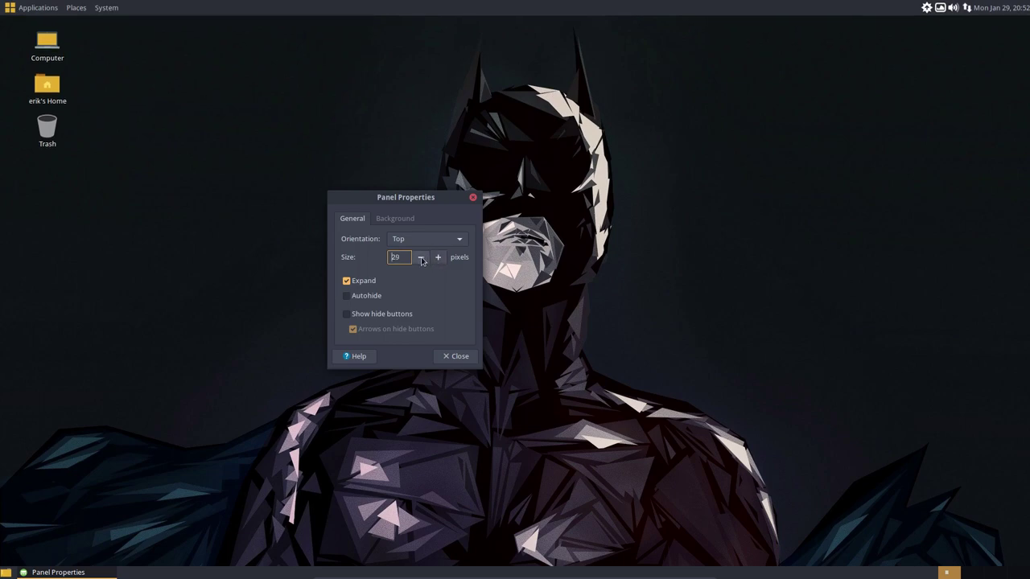
{"action": "left_click", "coordinate": [421, 258]}
{"action": "left_click", "coordinate": [420, 258]}
{"action": "left_click", "coordinate": [420, 257]}
{"action": "left_click", "coordinate": [421, 257]}
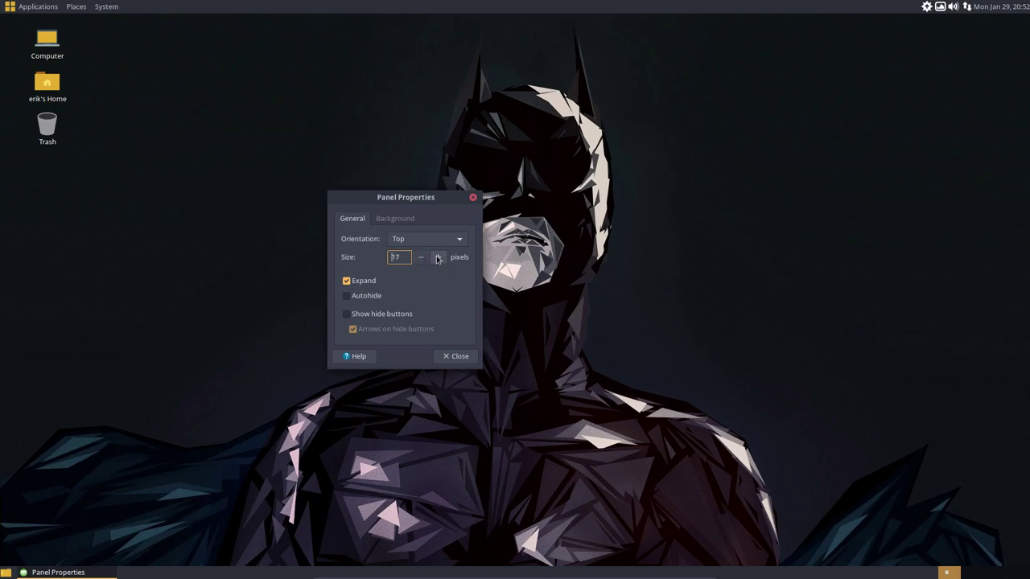
Set the panel size back to 24 pixels.
{"action": "left_click", "coordinate": [437, 257]}
{"action": "left_click", "coordinate": [438, 258]}
{"action": "left_click", "coordinate": [438, 257]}
{"action": "left_click", "coordinate": [438, 257]}
{"action": "left_click", "coordinate": [438, 258]}
{"action": "left_click", "coordinate": [438, 258]}
{"action": "left_click", "coordinate": [437, 257]}
{"action": "left_click", "coordinate": [438, 258]}
{"action": "left_click", "coordinate": [420, 258]}
{"action": "left_click", "coordinate": [420, 258]}
{"action": "left_click", "coordinate": [437, 258]}
Turn off the panel's Expand option and turn it back on.
{"action": "left_click", "coordinate": [355, 283]}
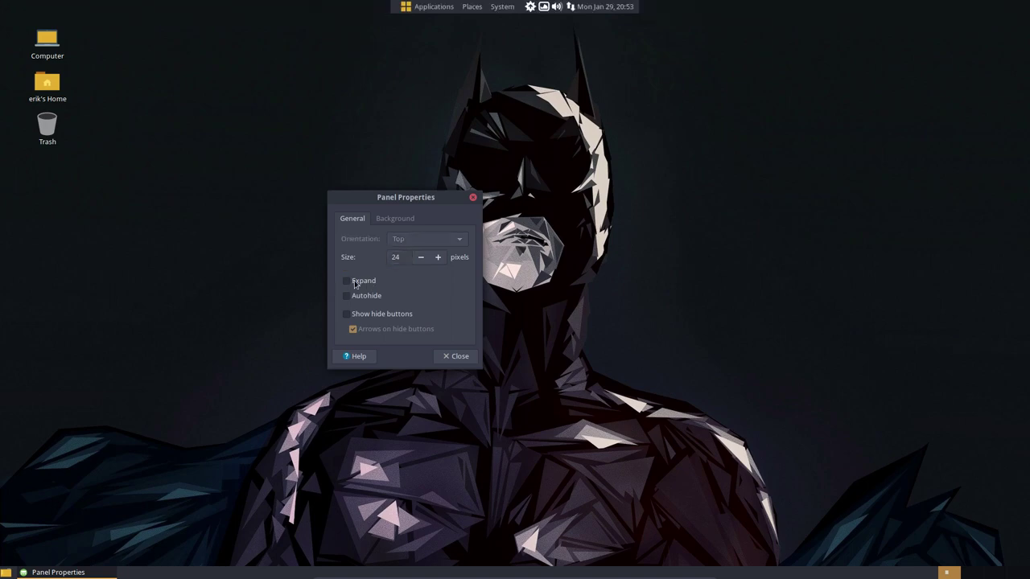
{"action": "left_click", "coordinate": [355, 284]}
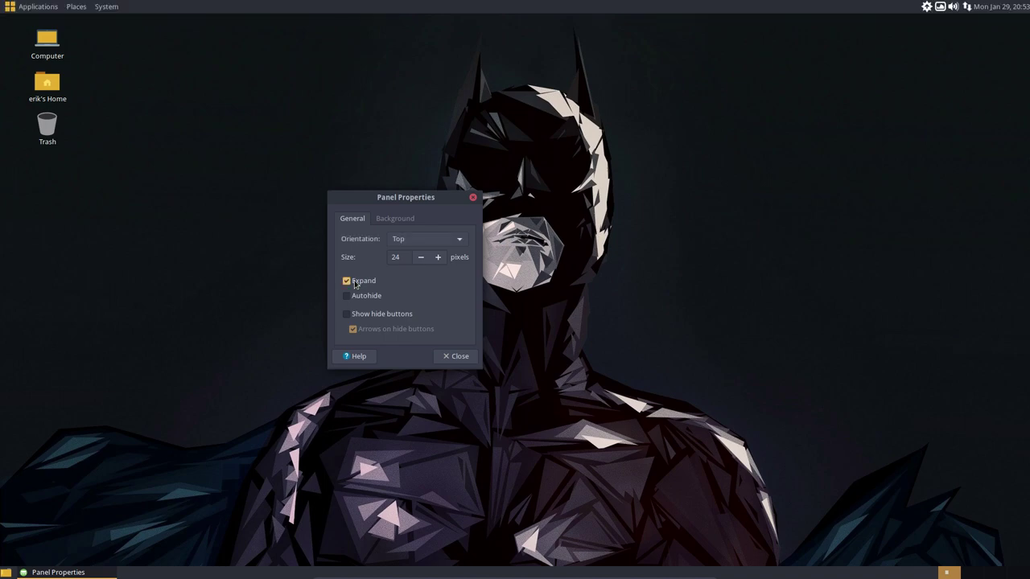
{"action": "right_click", "coordinate": [402, 11]}
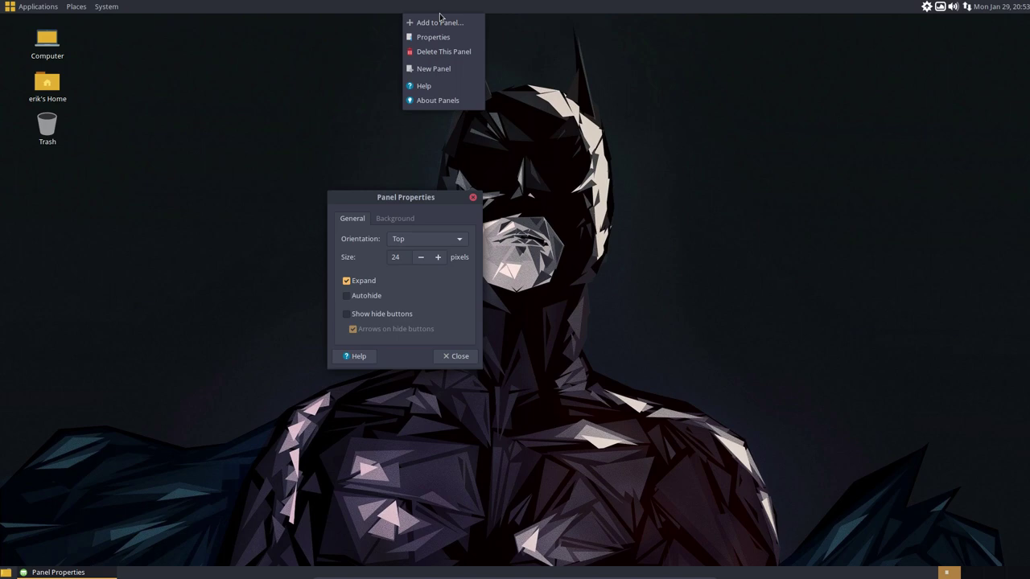
{"action": "left_click", "coordinate": [357, 301]}
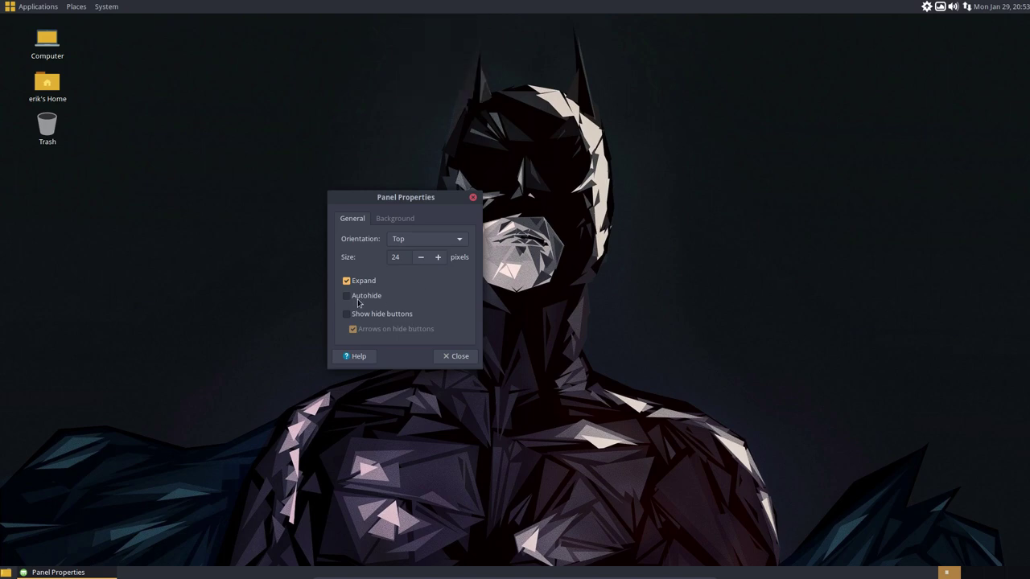
Turn on Autohide for the top panel and close its properties.
{"action": "left_click", "coordinate": [349, 299]}
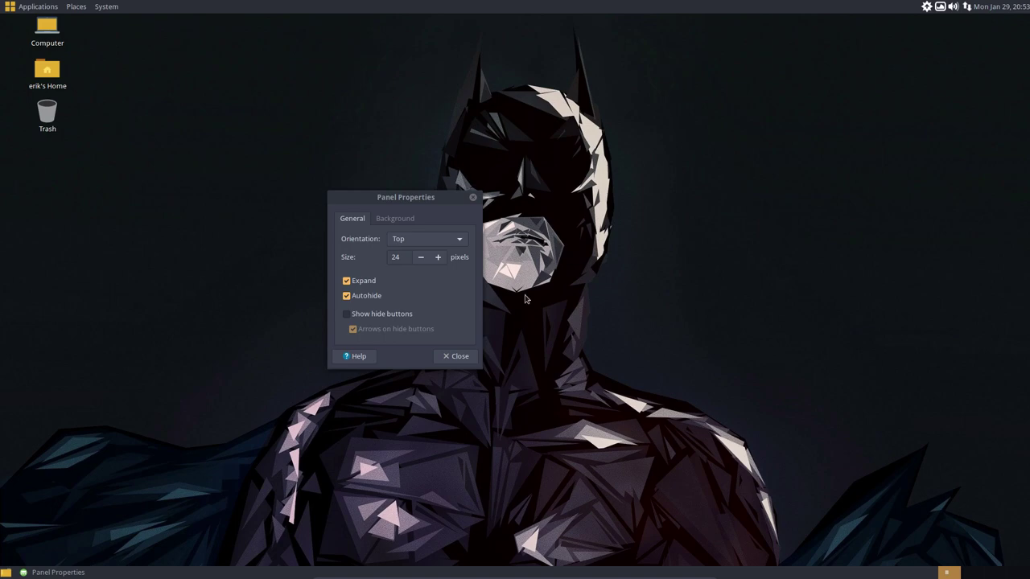
{"action": "left_click", "coordinate": [463, 359]}
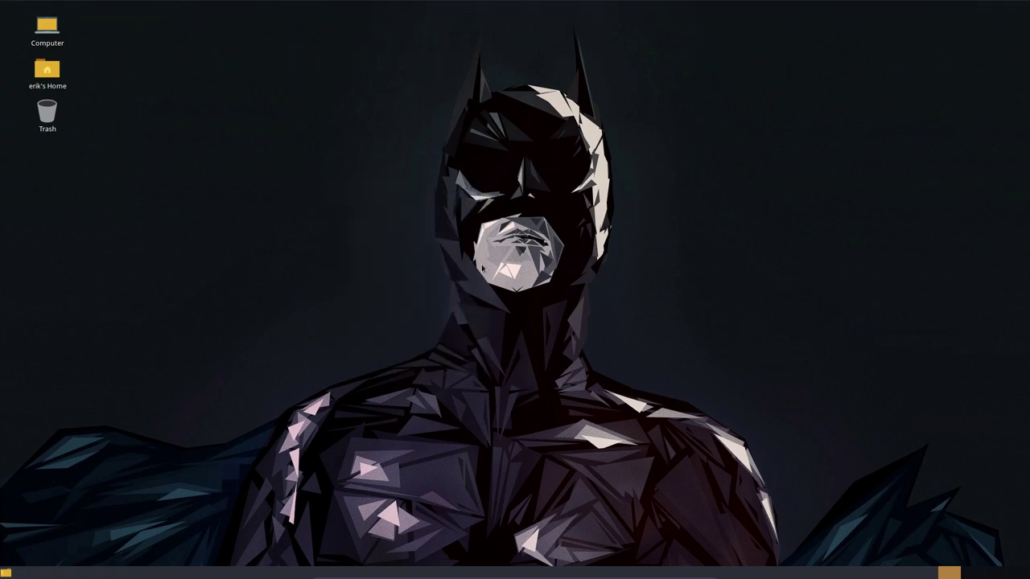
Reopen the top panel's properties and turn off Autohide.
{"action": "right_click", "coordinate": [441, 7]}
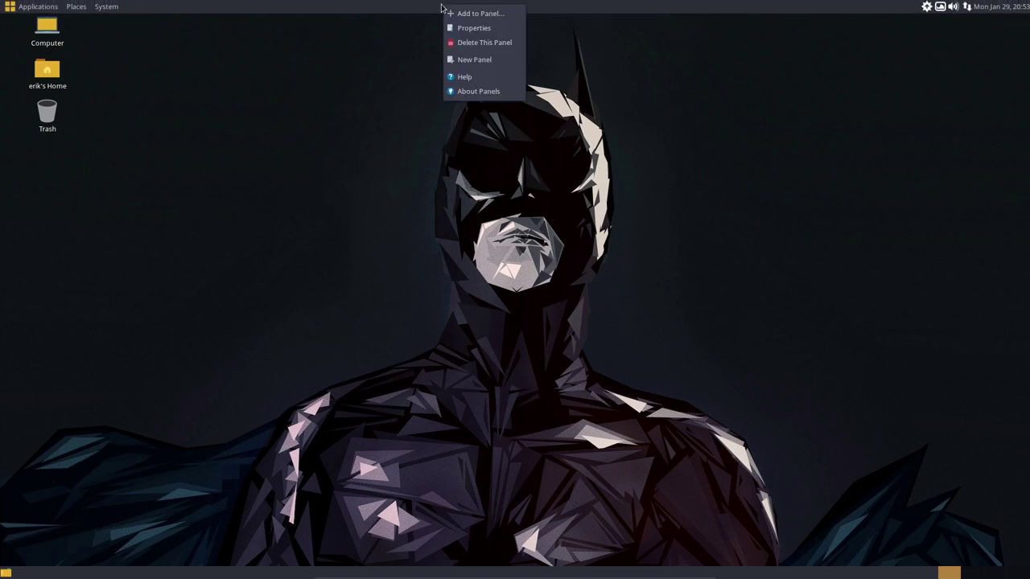
{"action": "left_click", "coordinate": [487, 37]}
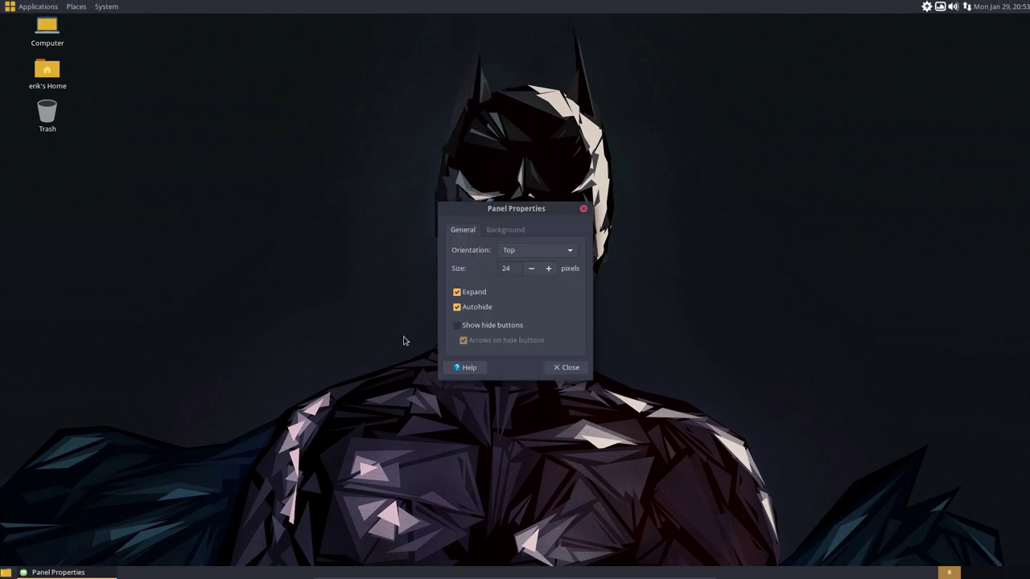
{"action": "left_click", "coordinate": [483, 307]}
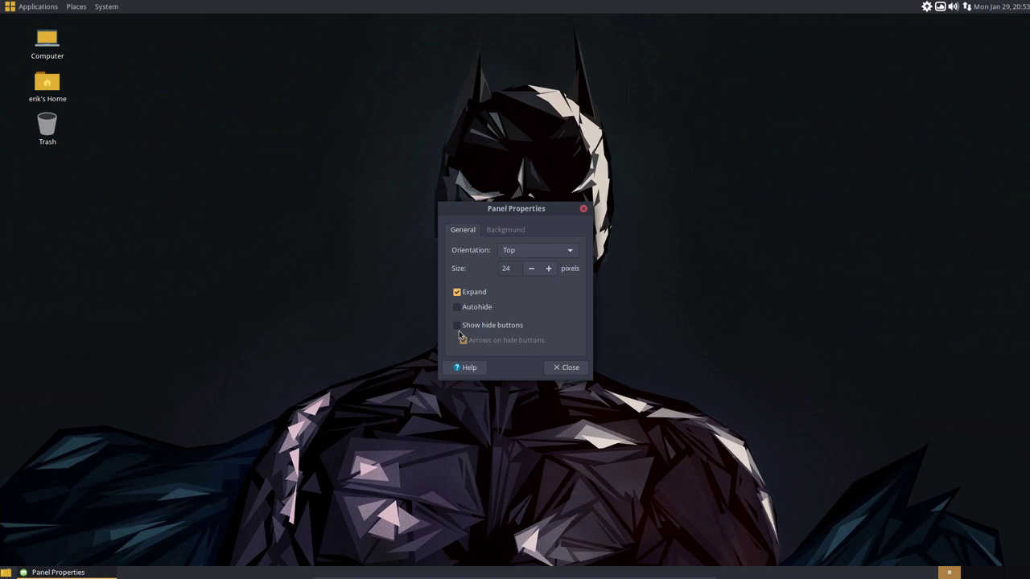
Try the panel's hide buttons by collapsing and restoring the panel from both ends, and turn them off again.
{"action": "left_click", "coordinate": [456, 326]}
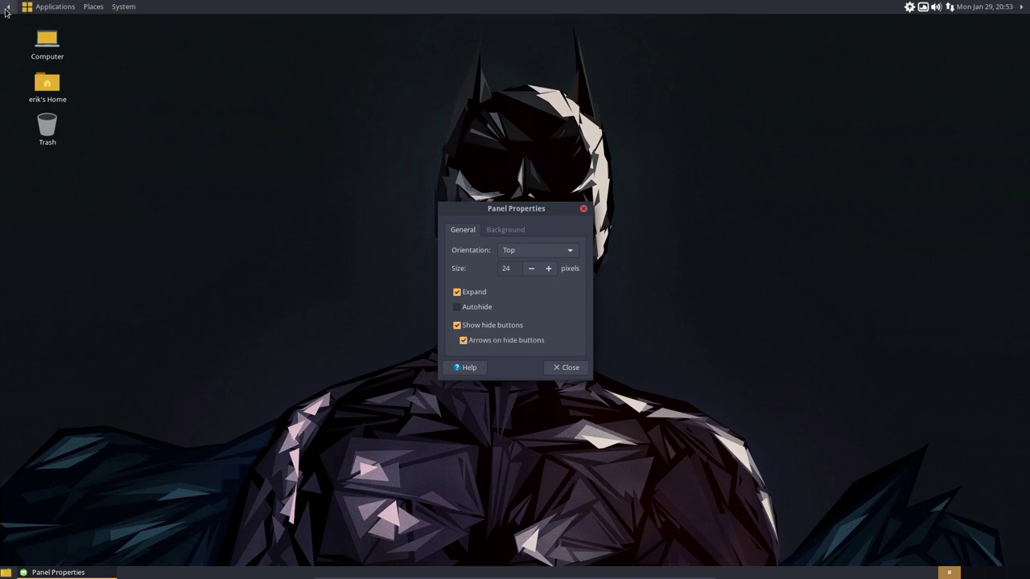
{"action": "left_click", "coordinate": [6, 8]}
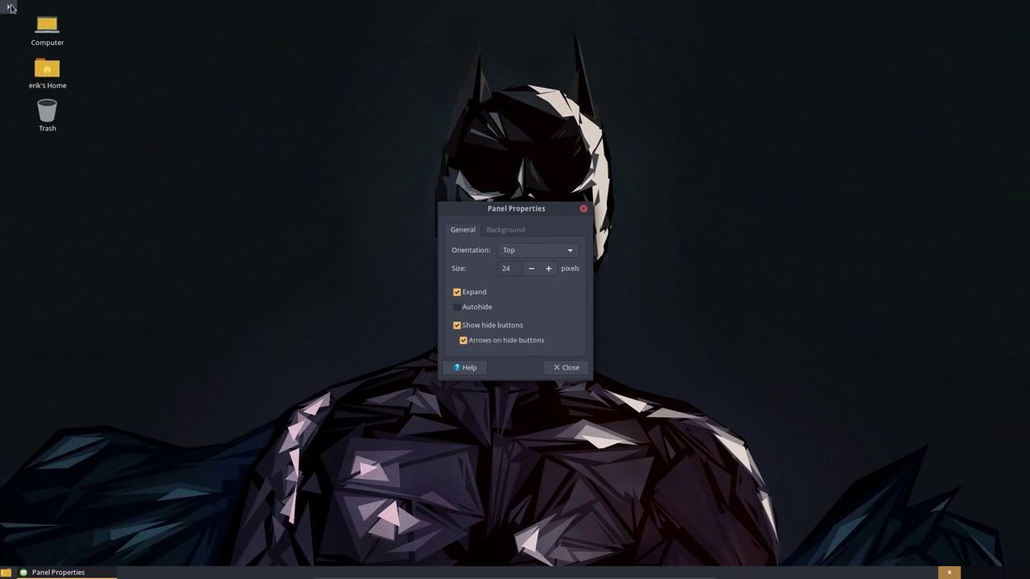
{"action": "left_click", "coordinate": [10, 9]}
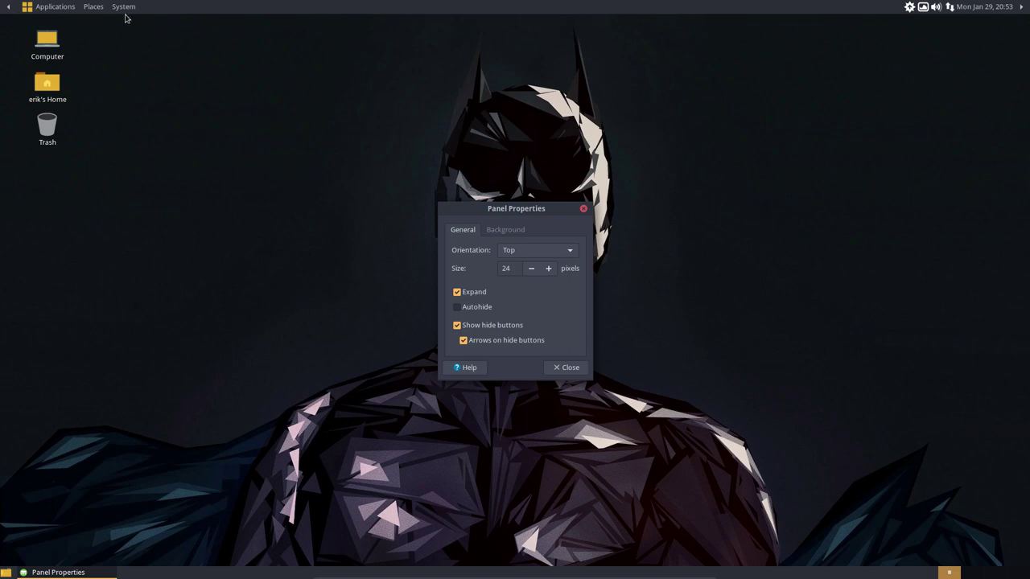
{"action": "left_click", "coordinate": [1019, 9]}
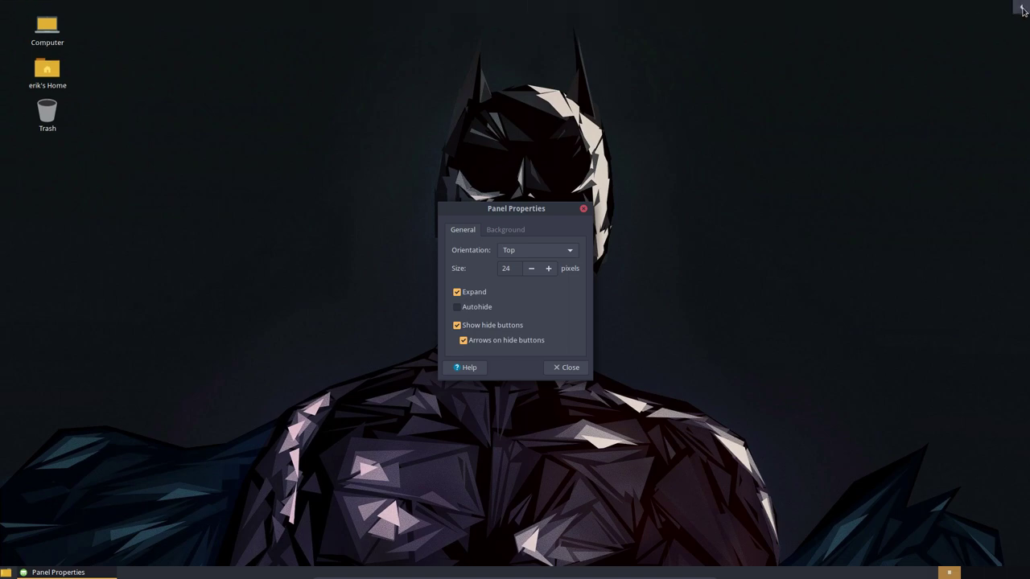
{"action": "left_click", "coordinate": [1021, 9]}
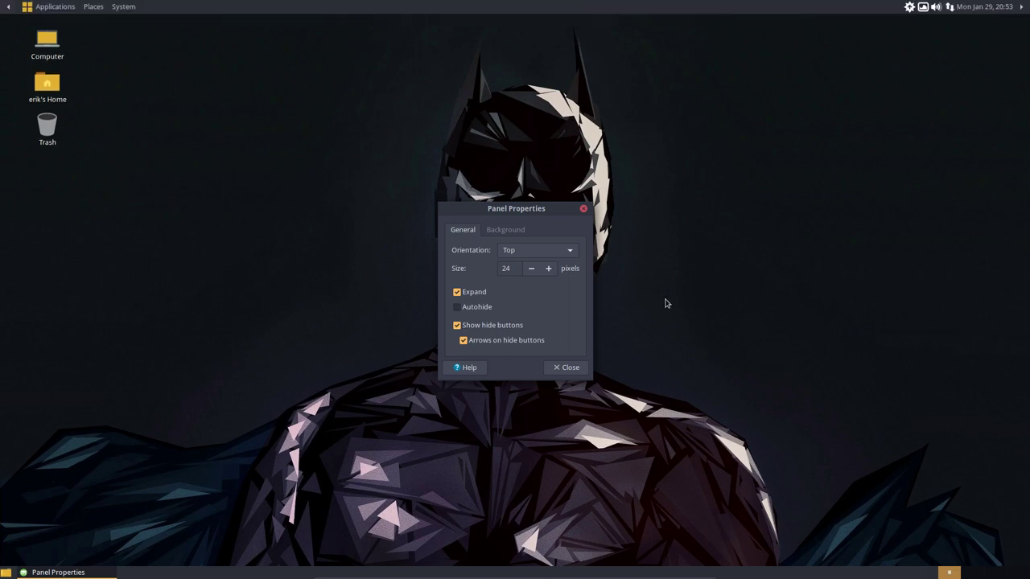
{"action": "left_click", "coordinate": [456, 326]}
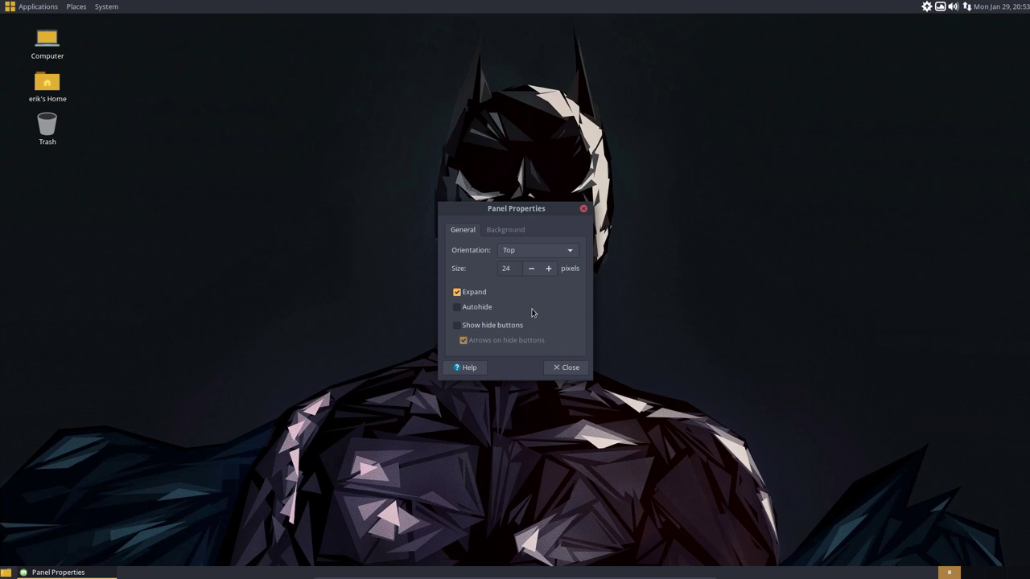
Change the top panel's background to a solid dark gray color.
{"action": "left_click", "coordinate": [504, 230]}
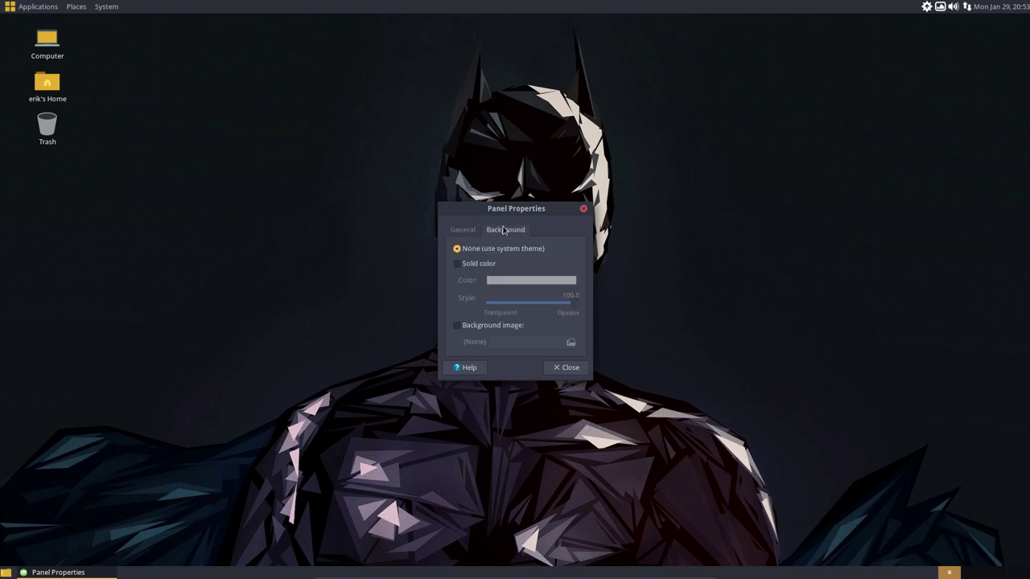
{"action": "left_click_drag", "start_coordinate": [516, 210], "coordinate": [453, 162]}
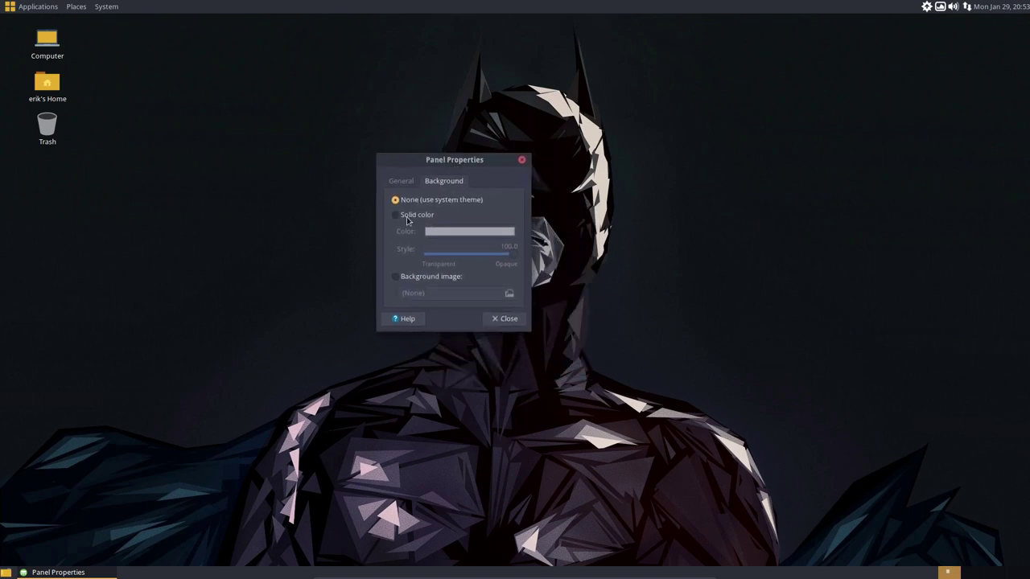
{"action": "left_click", "coordinate": [408, 219]}
{"action": "left_click", "coordinate": [459, 231]}
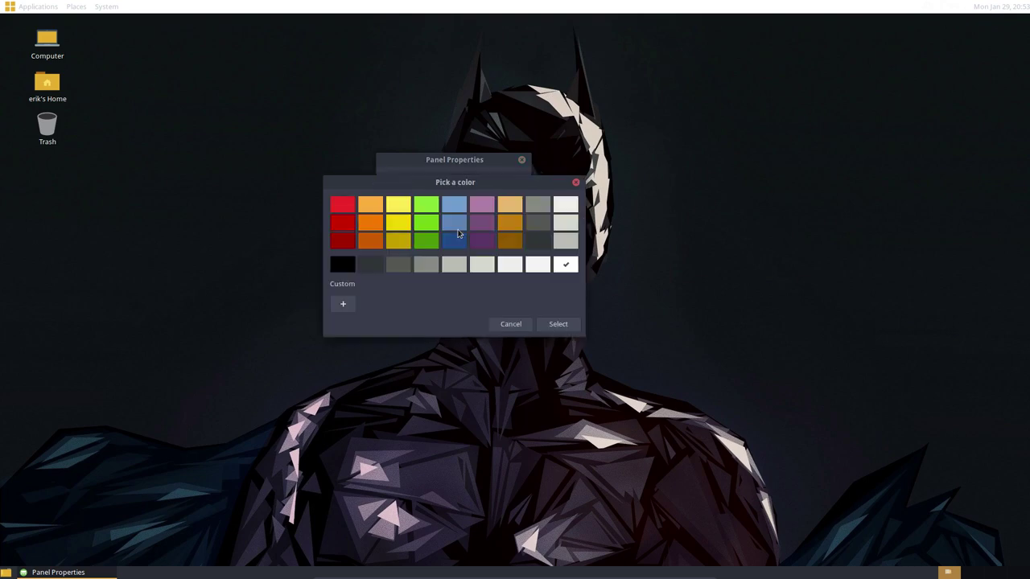
{"action": "left_click", "coordinate": [370, 265]}
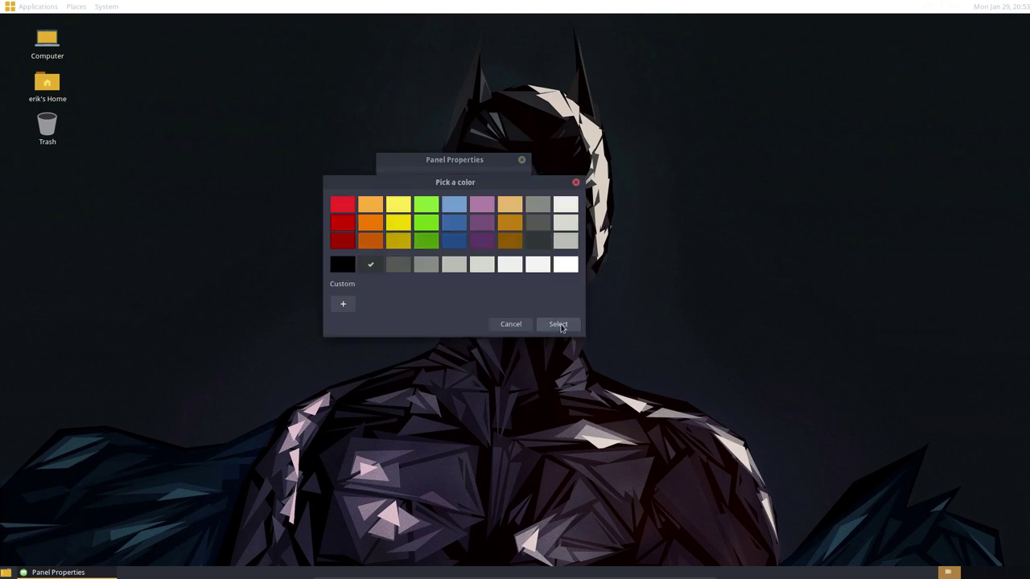
{"action": "left_click", "coordinate": [560, 325]}
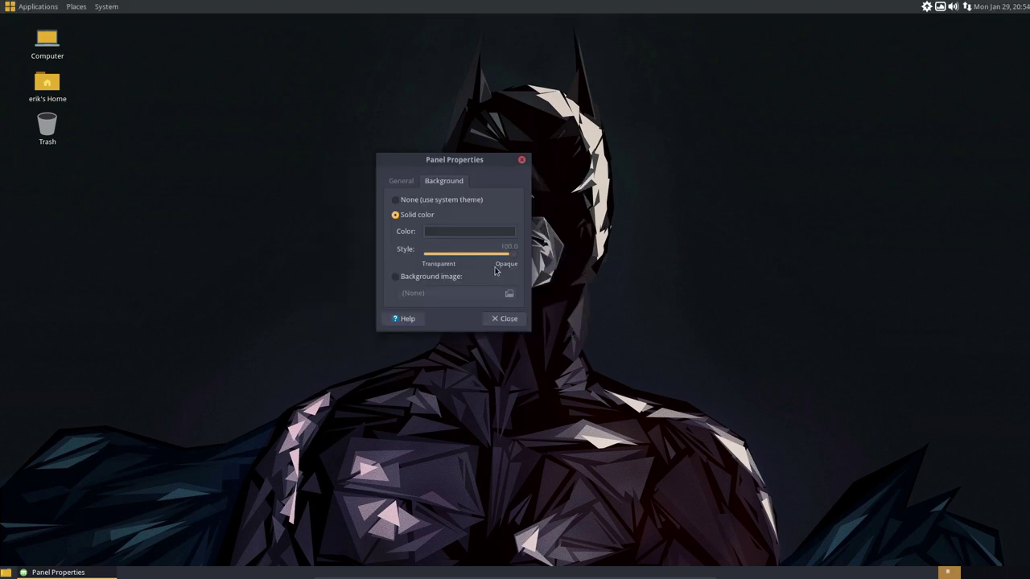
Lower the panel background's opacity to about 54.7, checking it against the ocean sunset wallpaper.
{"action": "left_click_drag", "start_coordinate": [506, 255], "coordinate": [425, 252]}
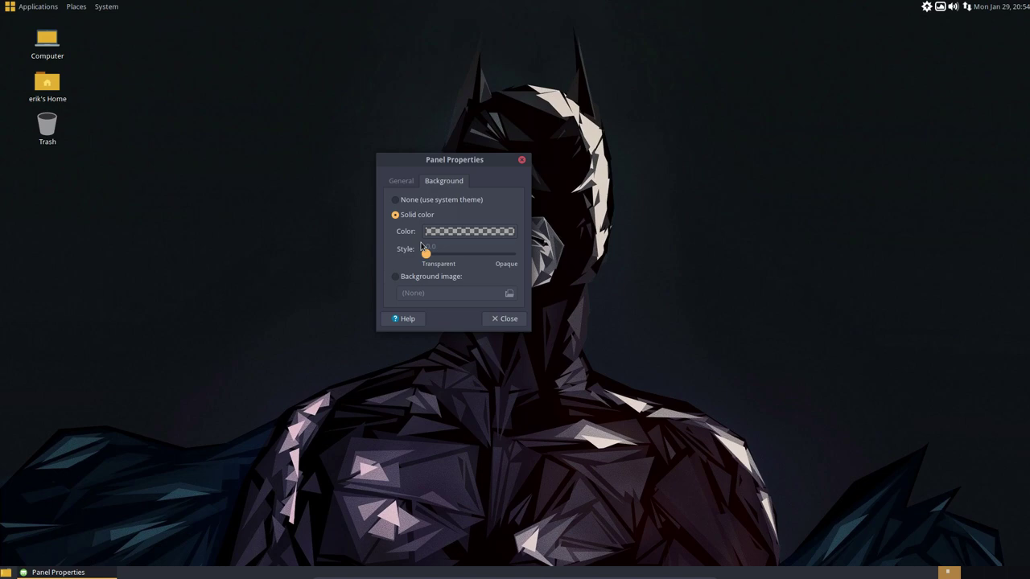
{"action": "left_click_drag", "start_coordinate": [426, 255], "coordinate": [482, 258]}
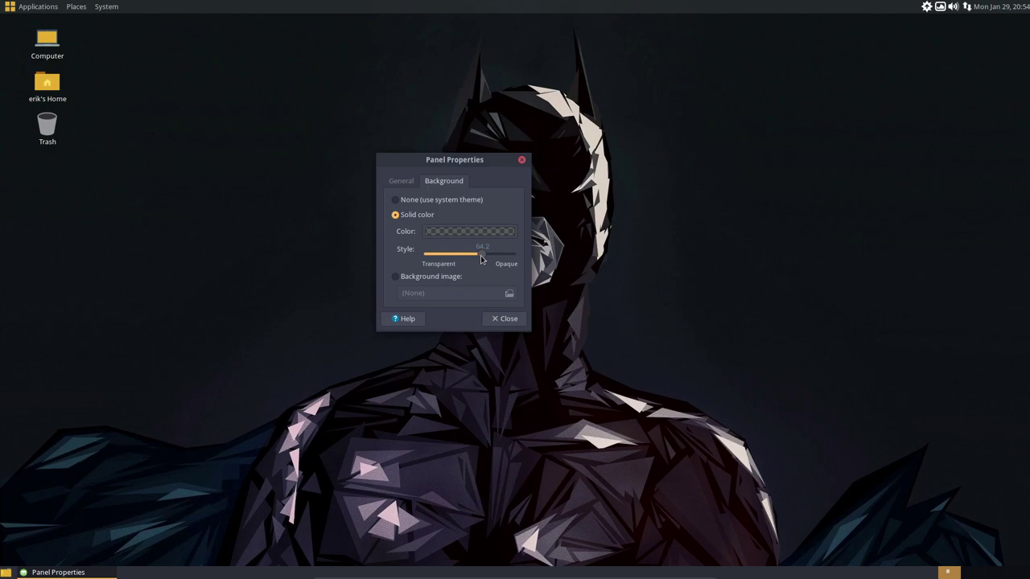
{"action": "left_click", "coordinate": [940, 7]}
{"action": "left_click", "coordinate": [895, 23]}
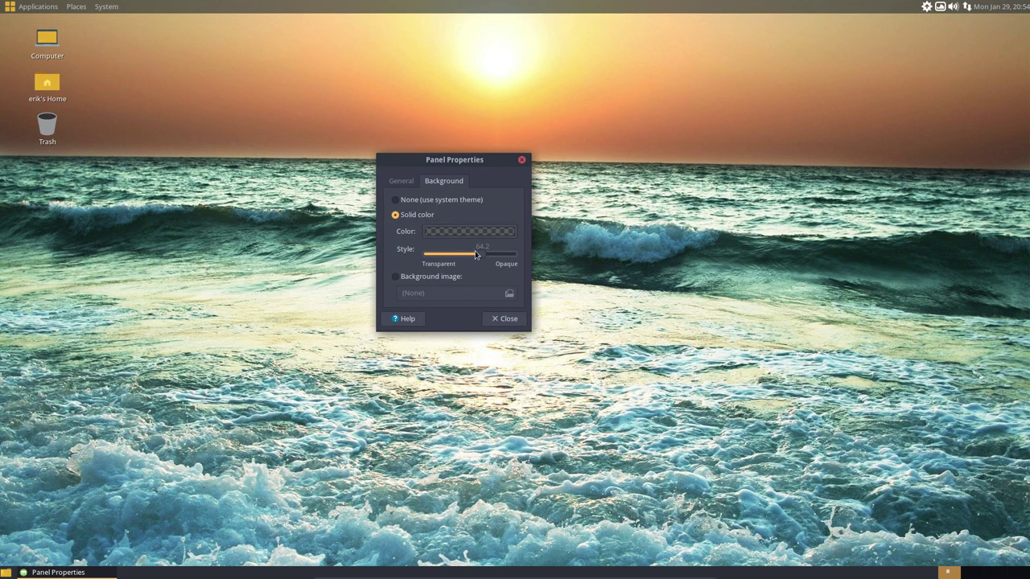
{"action": "mouse_move", "coordinate": [481, 254]}
{"action": "left_mouse_down"}
{"action": "mouse_move", "coordinate": [437, 254]}
{"action": "mouse_move", "coordinate": [510, 254]}
{"action": "mouse_move", "coordinate": [474, 254]}
{"action": "left_mouse_up"}
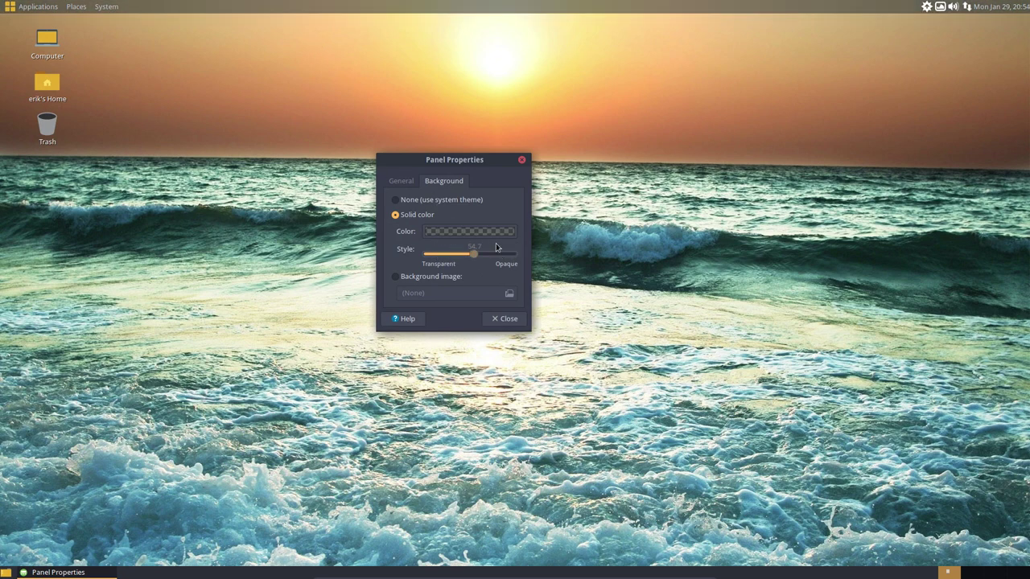
Switch the desktop wallpaper back to the Batman image and close the panel properties.
{"action": "left_click", "coordinate": [940, 6]}
{"action": "left_click", "coordinate": [810, 107]}
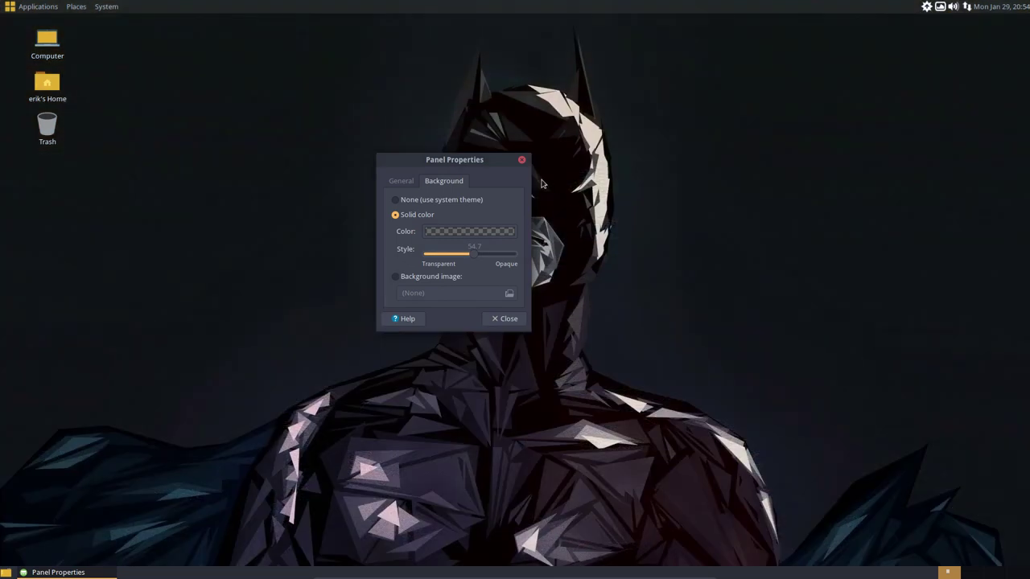
{"action": "left_click", "coordinate": [522, 161]}
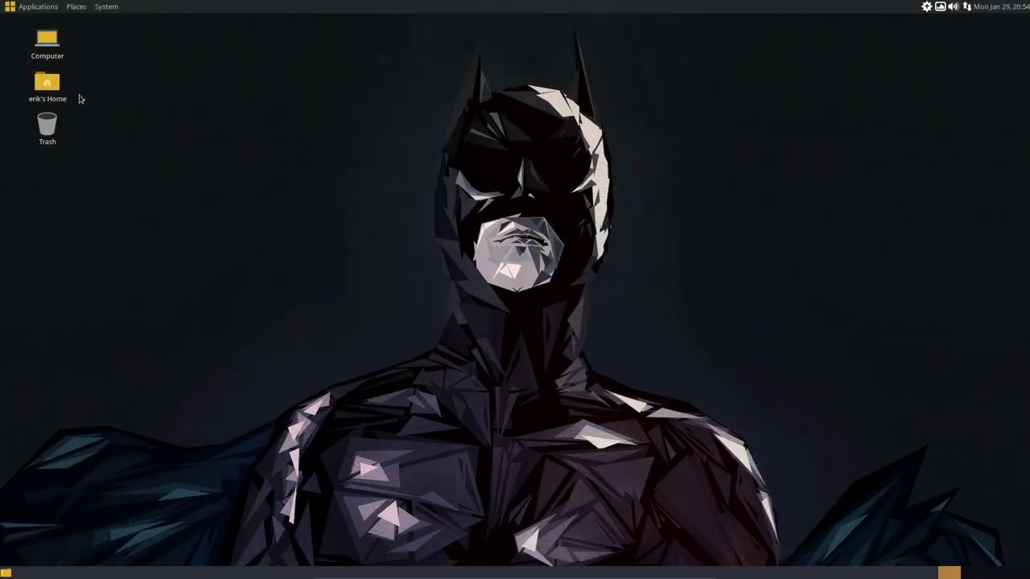
Open the home folder from the desktop.
{"action": "double_click", "coordinate": [48, 84]}
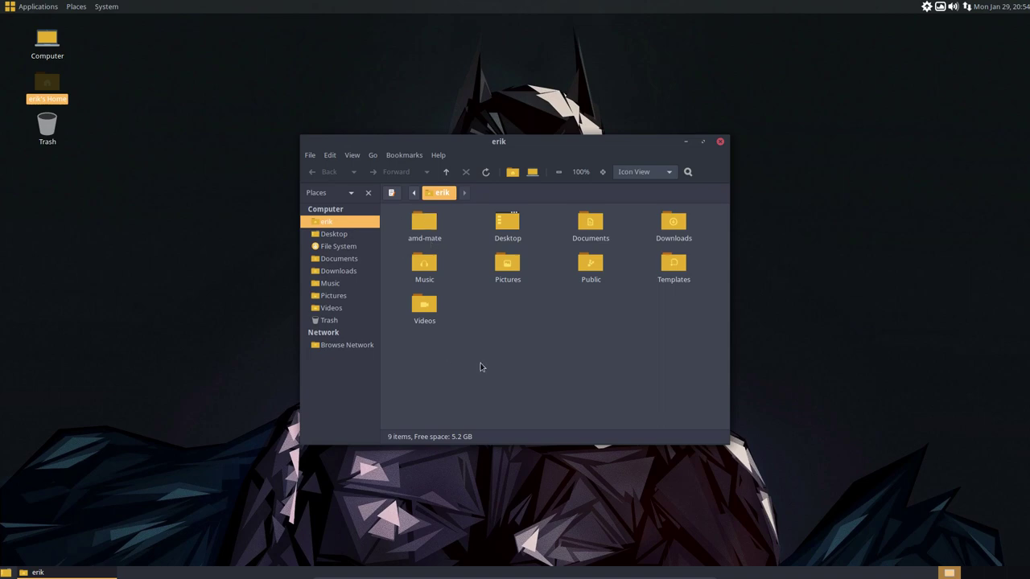
Close the home folder window and return to the empty desktop.
{"action": "left_click", "coordinate": [720, 142]}
{"action": "left_click", "coordinate": [153, 266]}
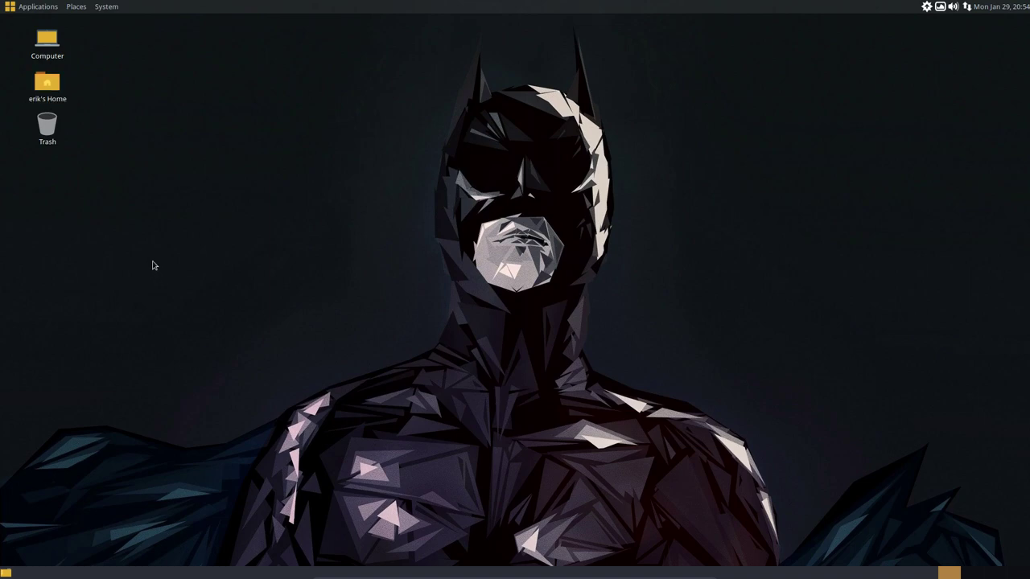
{"action": "right_click", "coordinate": [186, 11]}
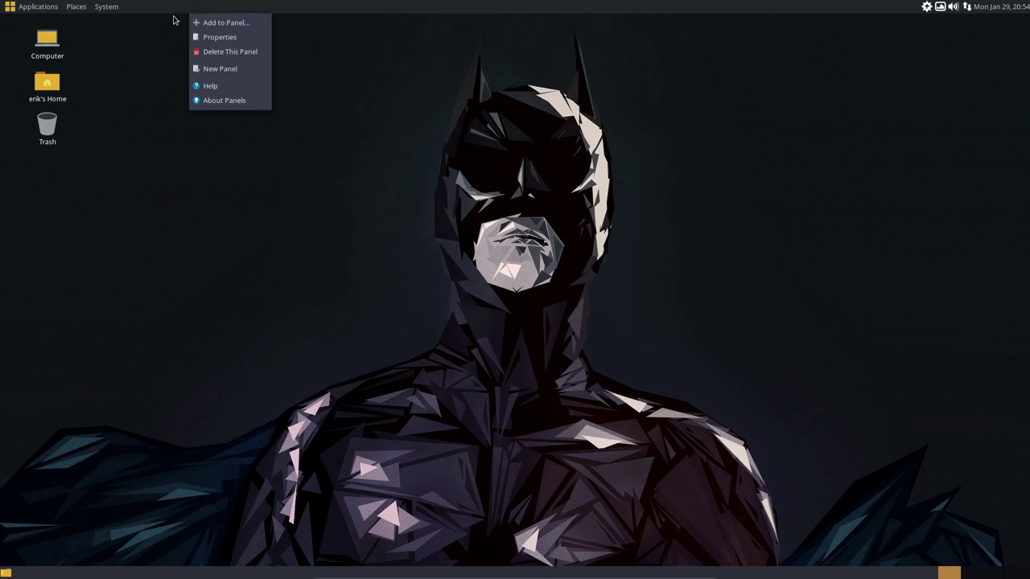
{"action": "left_click", "coordinate": [124, 33]}
Open MATE Tweak from the system's look and feel preferences.
{"action": "left_click", "coordinate": [107, 8]}
{"action": "mouse_move", "coordinate": [148, 23]}
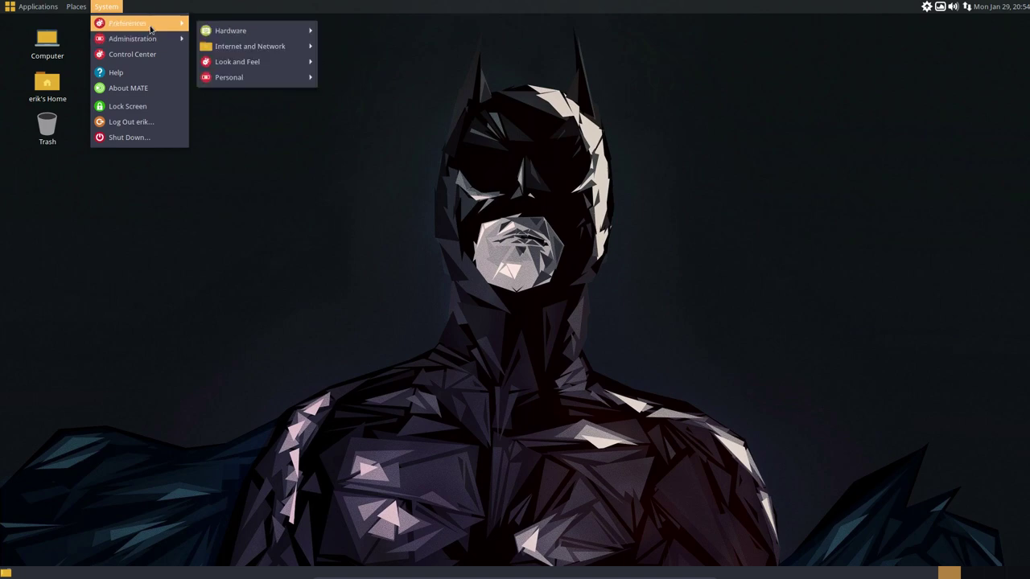
{"action": "mouse_move", "coordinate": [245, 60]}
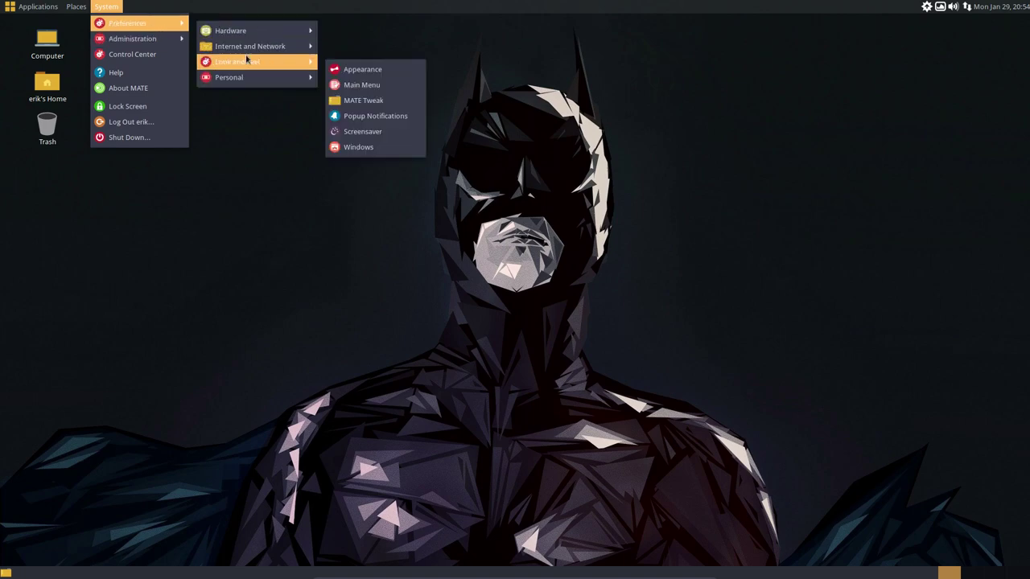
{"action": "left_click", "coordinate": [361, 101]}
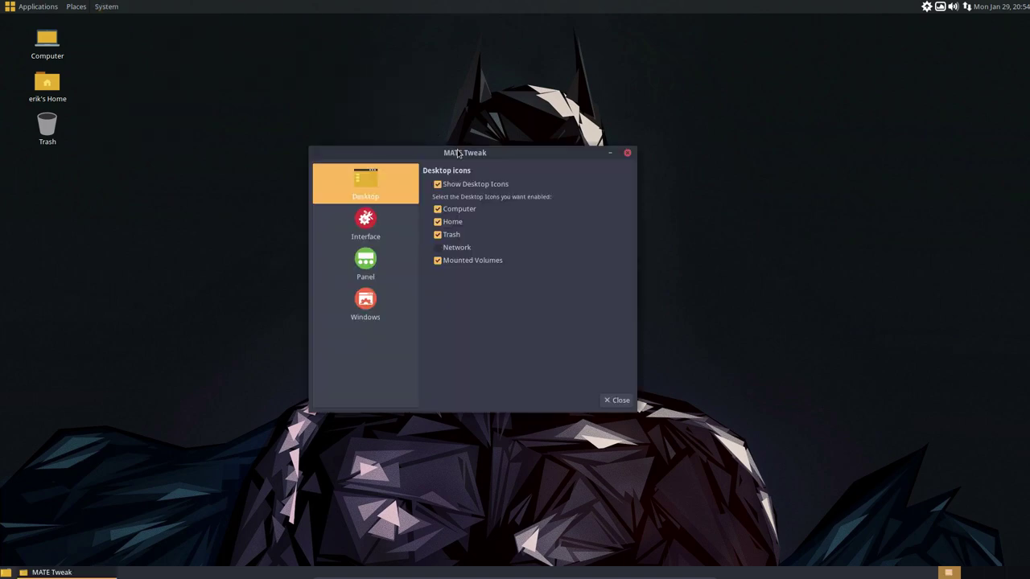
Hide the Computer, Home, Trash and Mounted Volumes icons on the desktop, leaving Show Desktop Icons enabled.
{"action": "left_click", "coordinate": [432, 193]}
{"action": "left_click", "coordinate": [432, 206]}
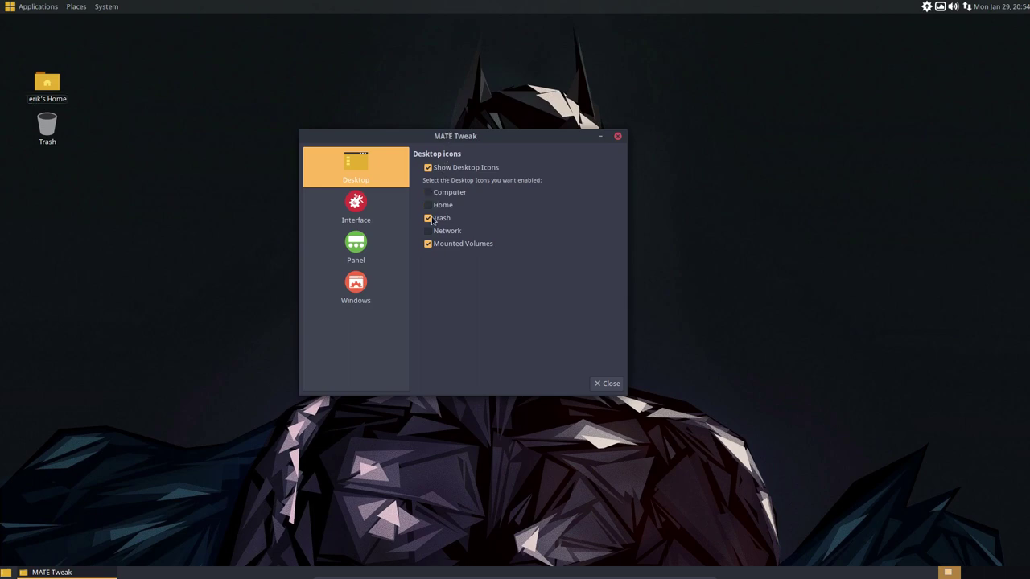
{"action": "left_click", "coordinate": [432, 219]}
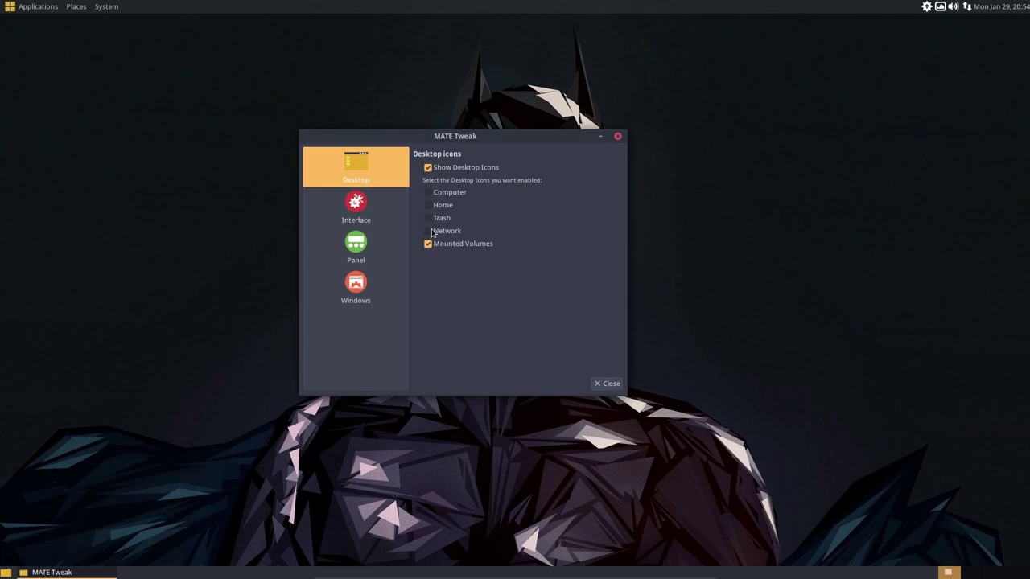
{"action": "right_click", "coordinate": [157, 172]}
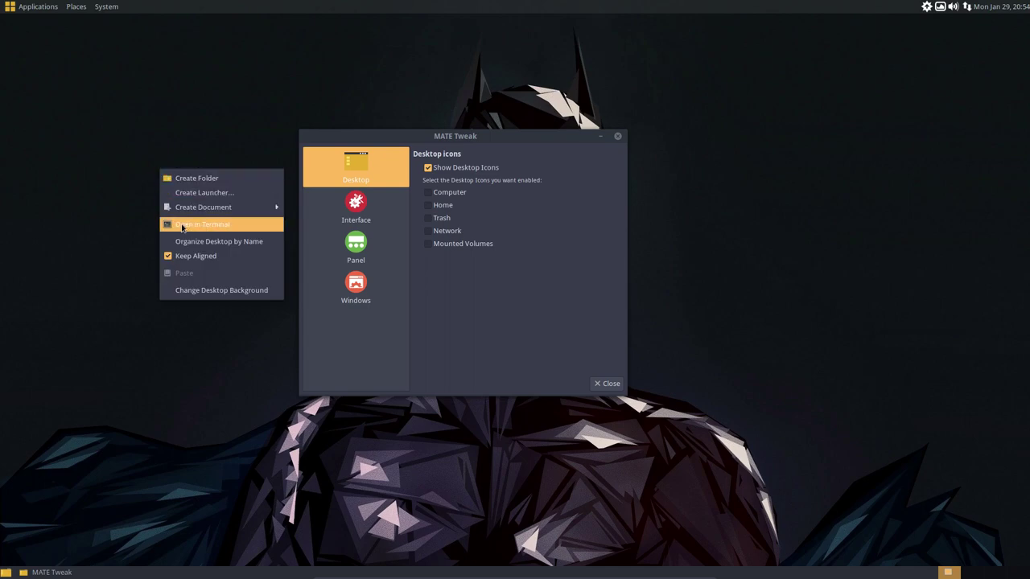
{"action": "left_click", "coordinate": [74, 154]}
{"action": "right_click", "coordinate": [83, 154]}
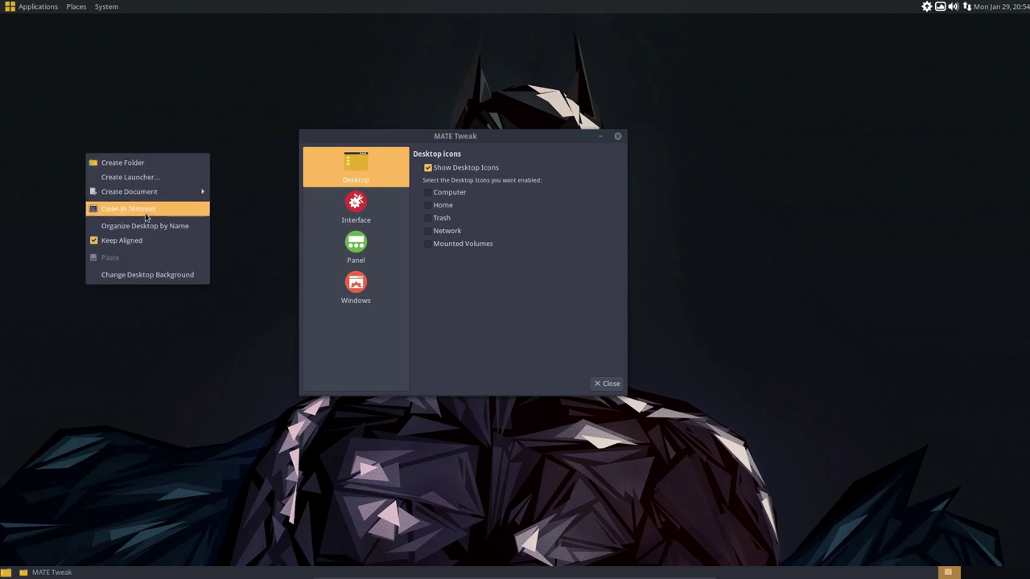
{"action": "left_click", "coordinate": [484, 251]}
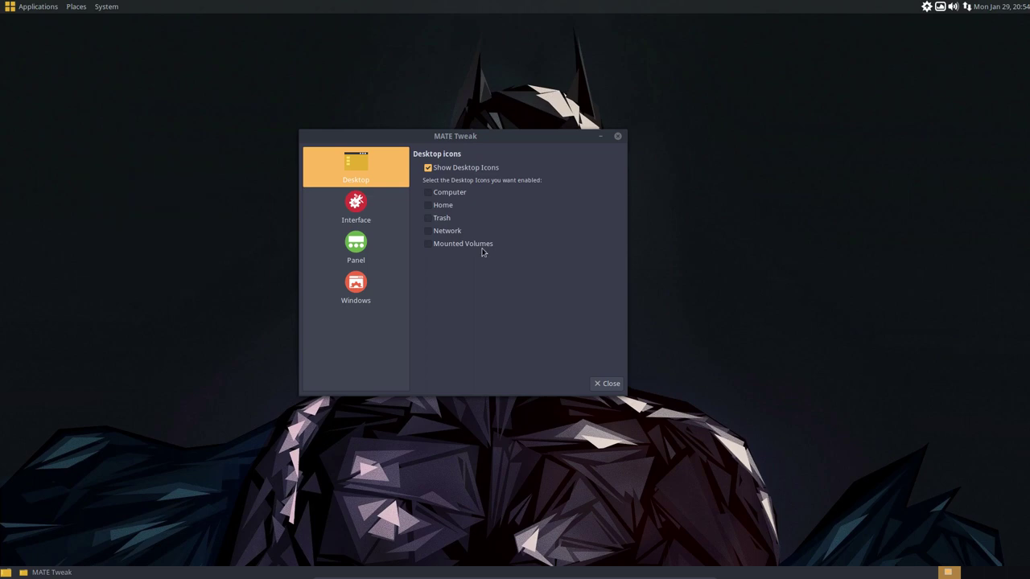
{"action": "left_click", "coordinate": [427, 168]}
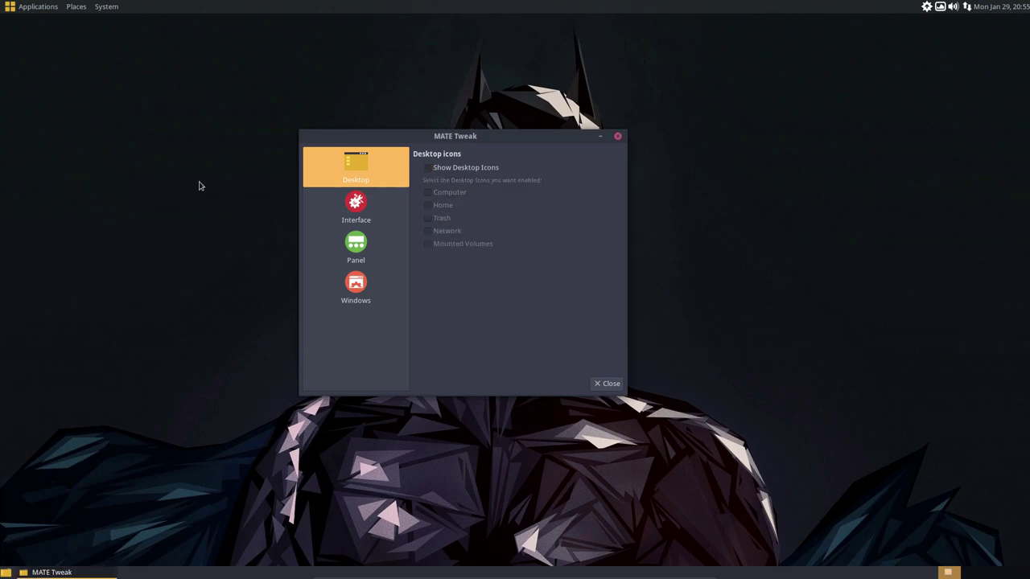
{"action": "left_click", "coordinate": [430, 170]}
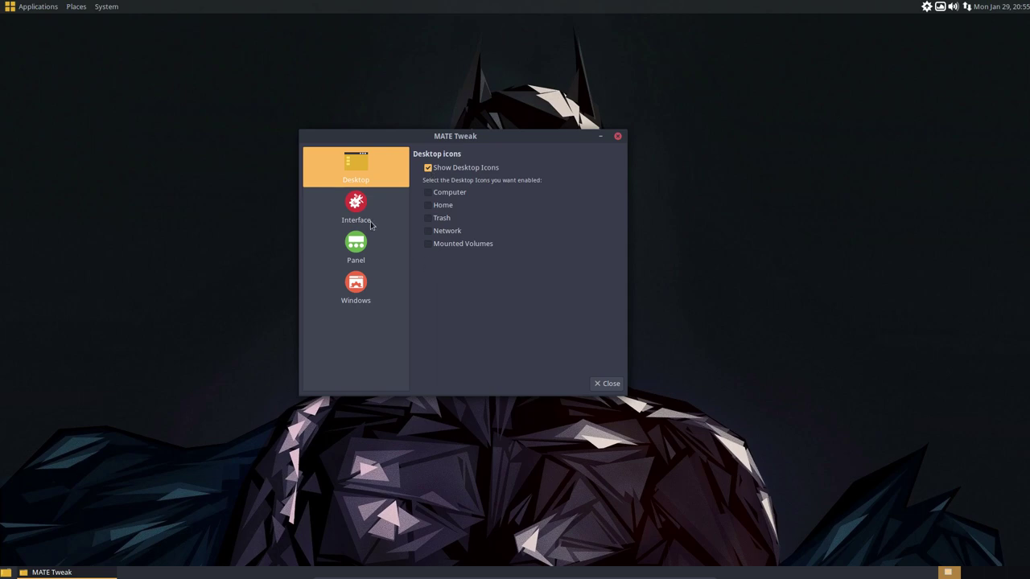
Review the Interface, Panel and Windows settings in MATE Tweak, trying the dock on and off.
{"action": "left_click", "coordinate": [353, 210]}
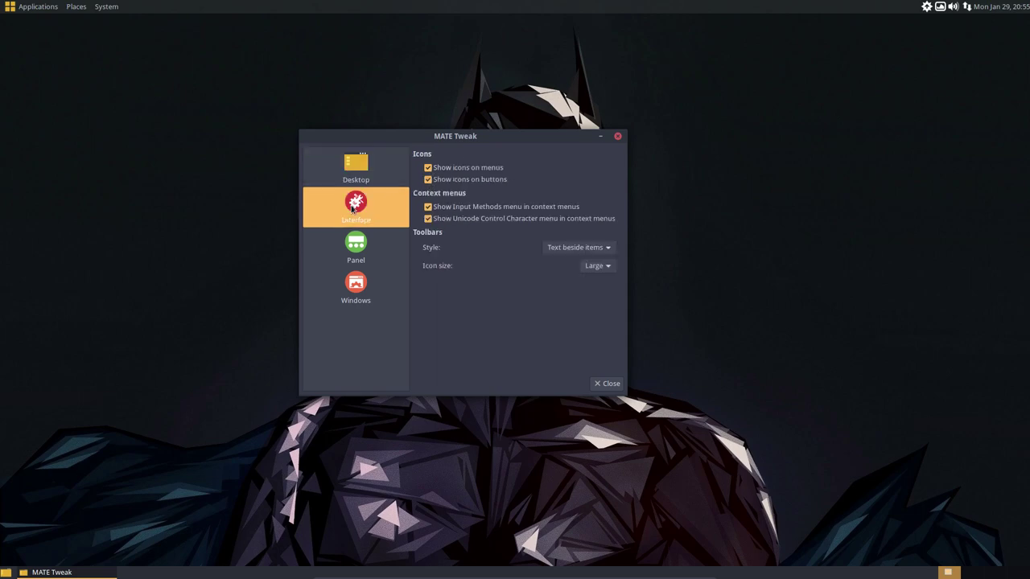
{"action": "left_click", "coordinate": [350, 252]}
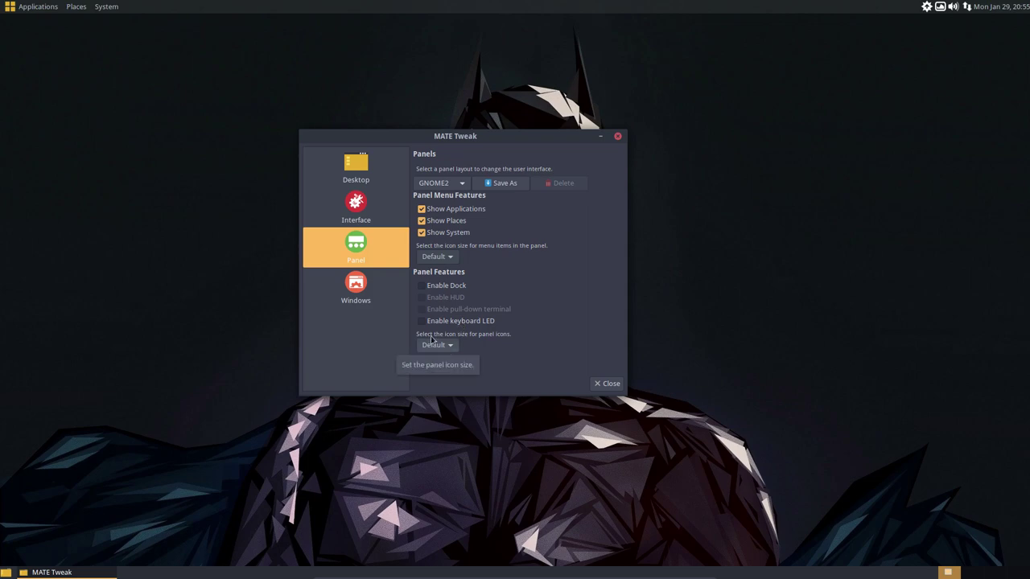
{"action": "left_click", "coordinate": [430, 289]}
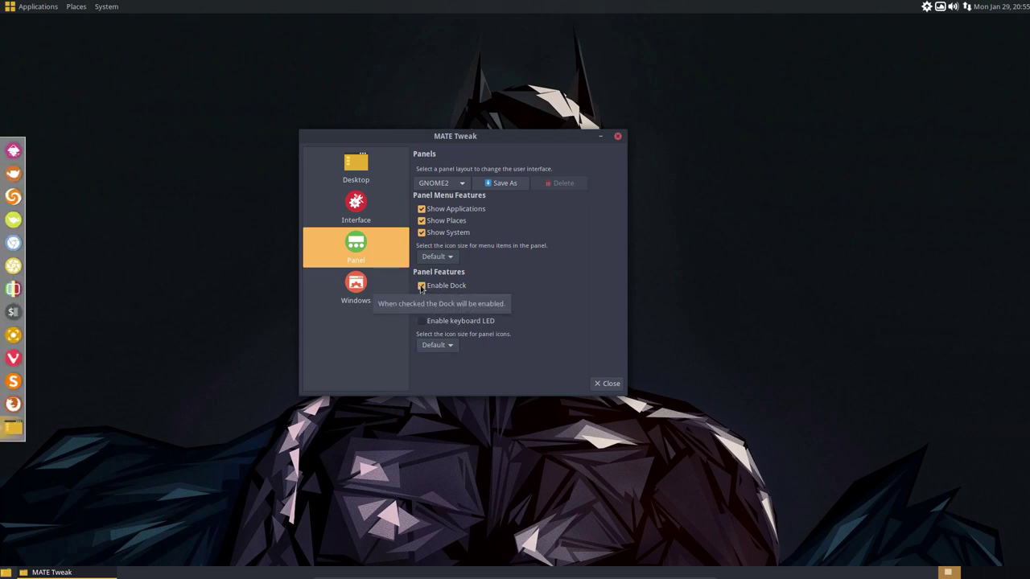
{"action": "left_click", "coordinate": [421, 287]}
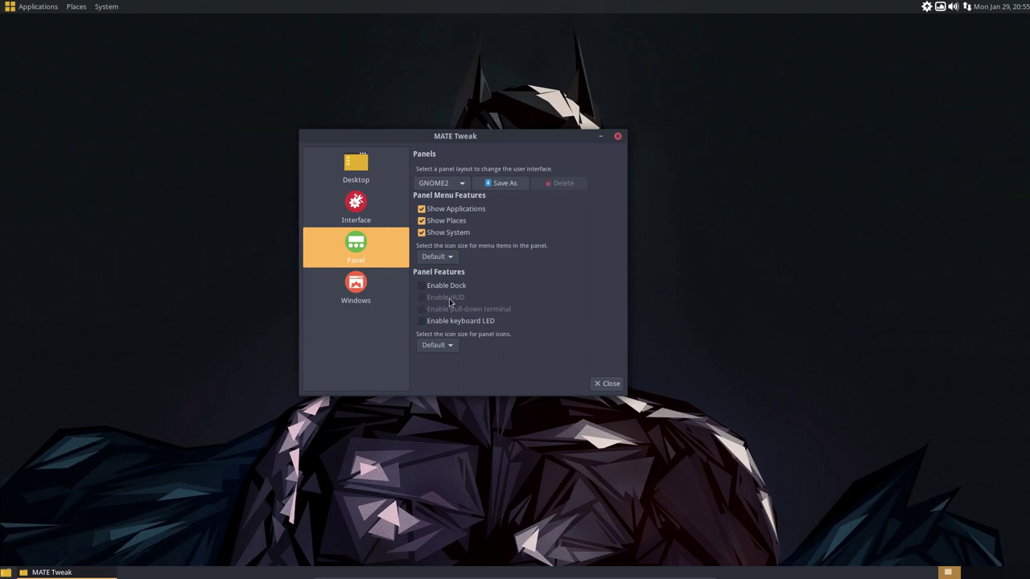
{"action": "left_click", "coordinate": [367, 291]}
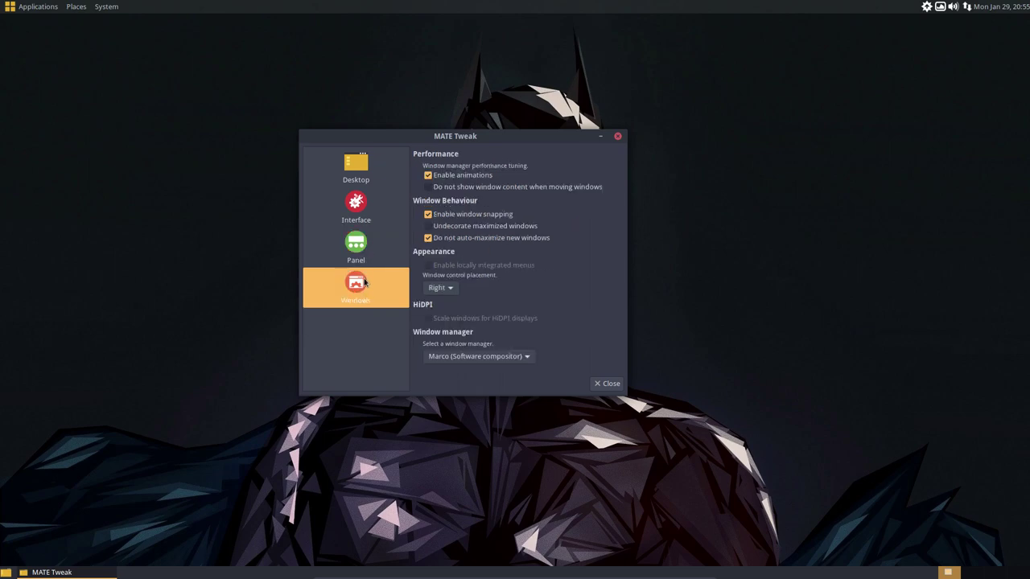
Try panel icon sizes of 16px, 22px, 24px, 32px and 48px and restore the Default size.
{"action": "left_click", "coordinate": [358, 241]}
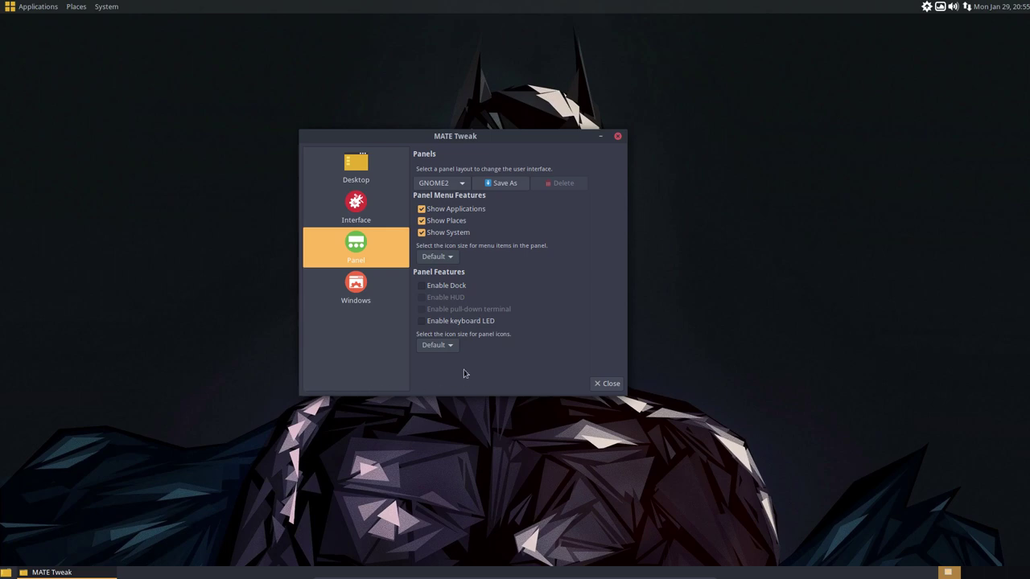
{"action": "left_click", "coordinate": [452, 346]}
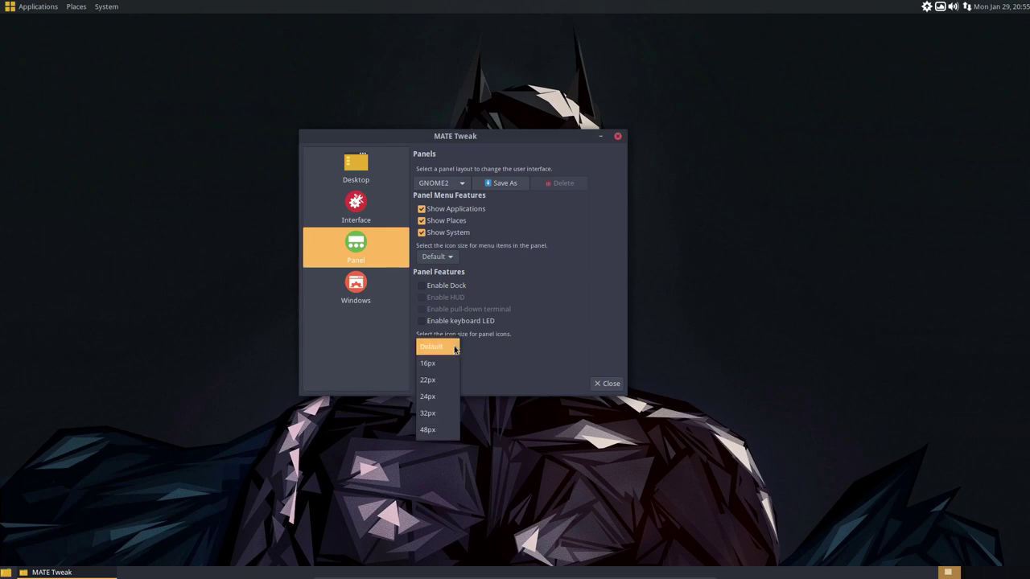
{"action": "left_click", "coordinate": [543, 359]}
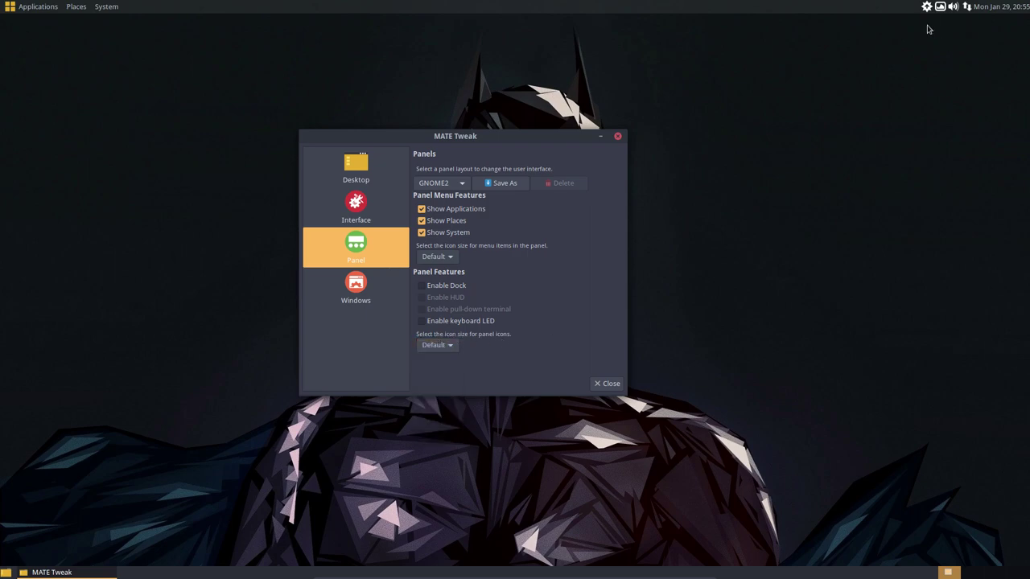
{"action": "left_click", "coordinate": [453, 347]}
{"action": "left_click", "coordinate": [435, 367]}
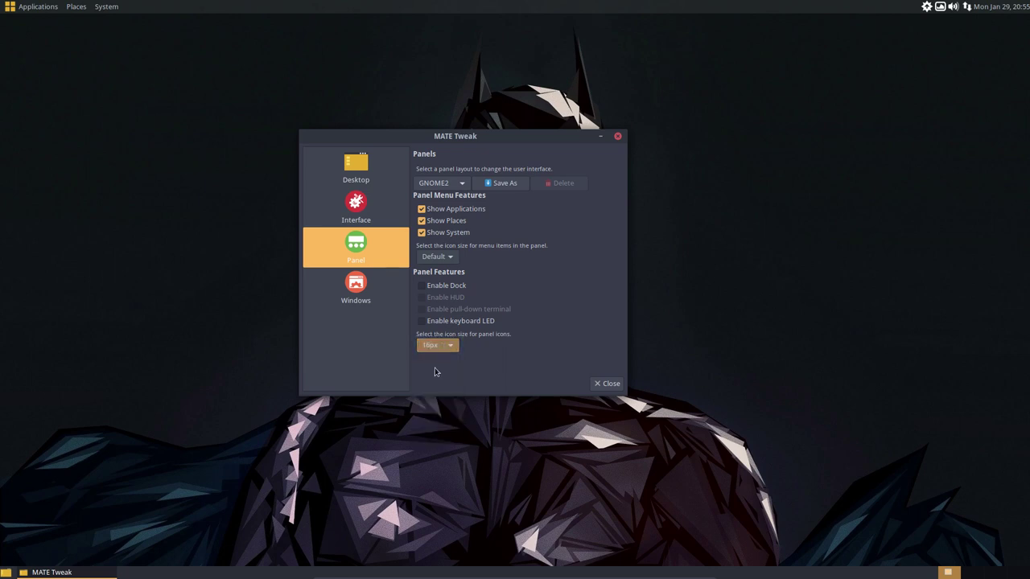
{"action": "left_click", "coordinate": [451, 345]}
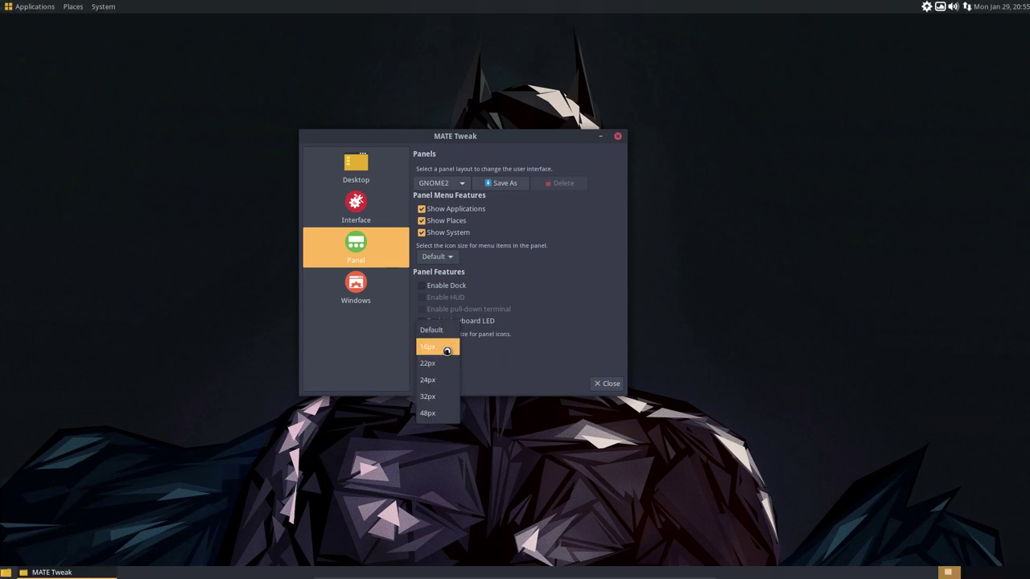
{"action": "left_click", "coordinate": [444, 362]}
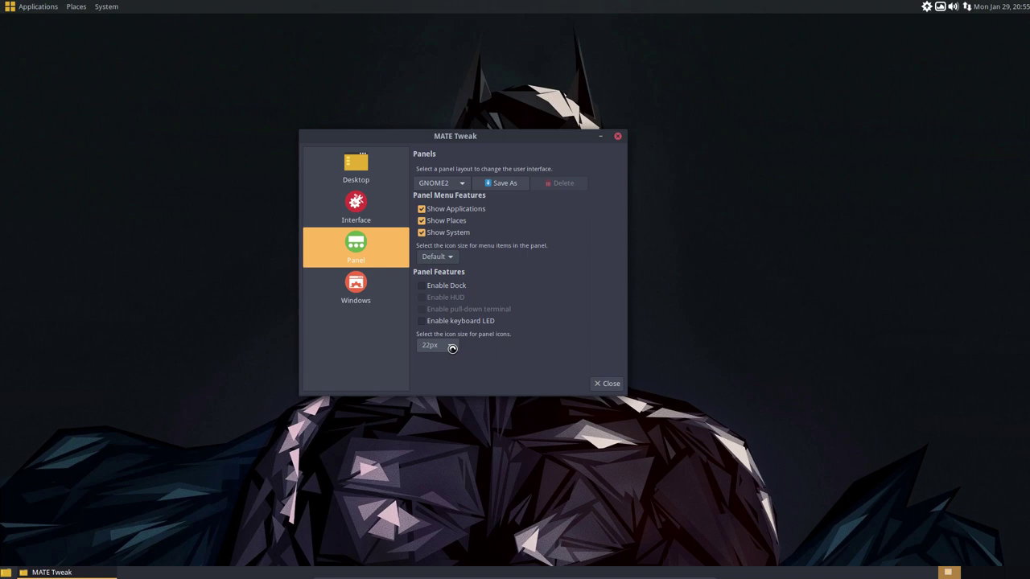
{"action": "left_click", "coordinate": [450, 345]}
{"action": "left_click", "coordinate": [443, 361]}
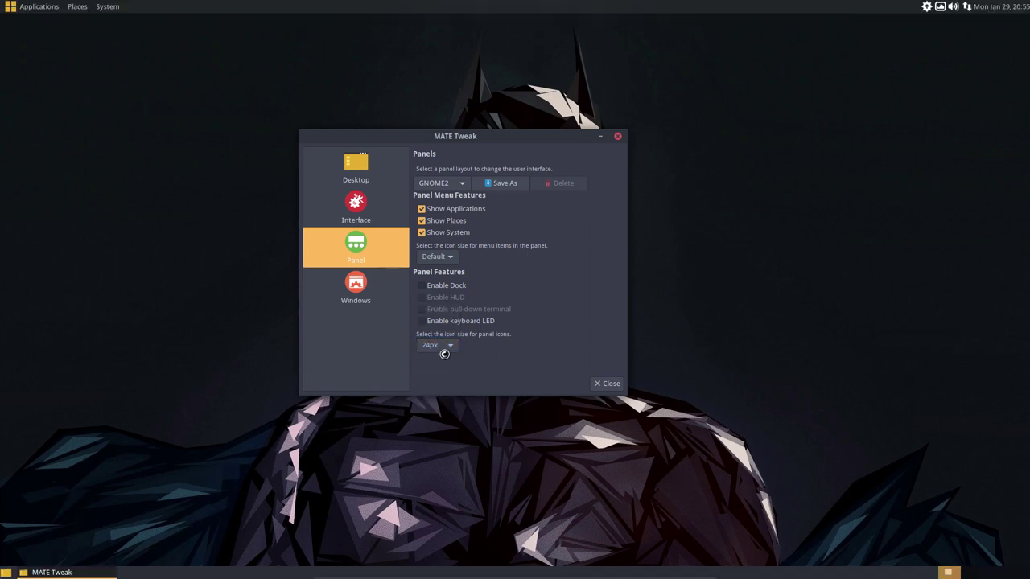
{"action": "left_click", "coordinate": [451, 345]}
{"action": "left_click", "coordinate": [444, 363]}
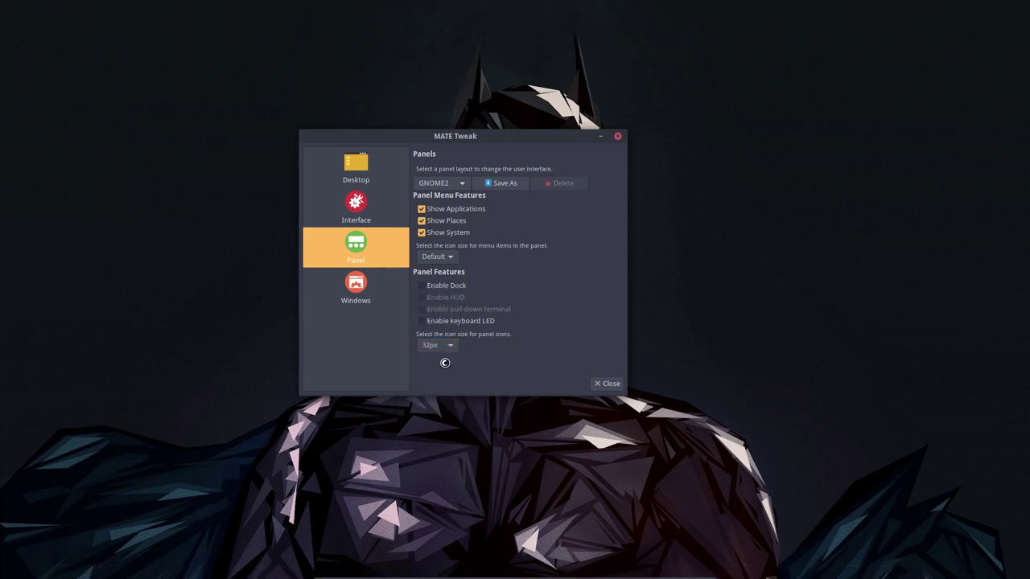
{"action": "left_click", "coordinate": [450, 345]}
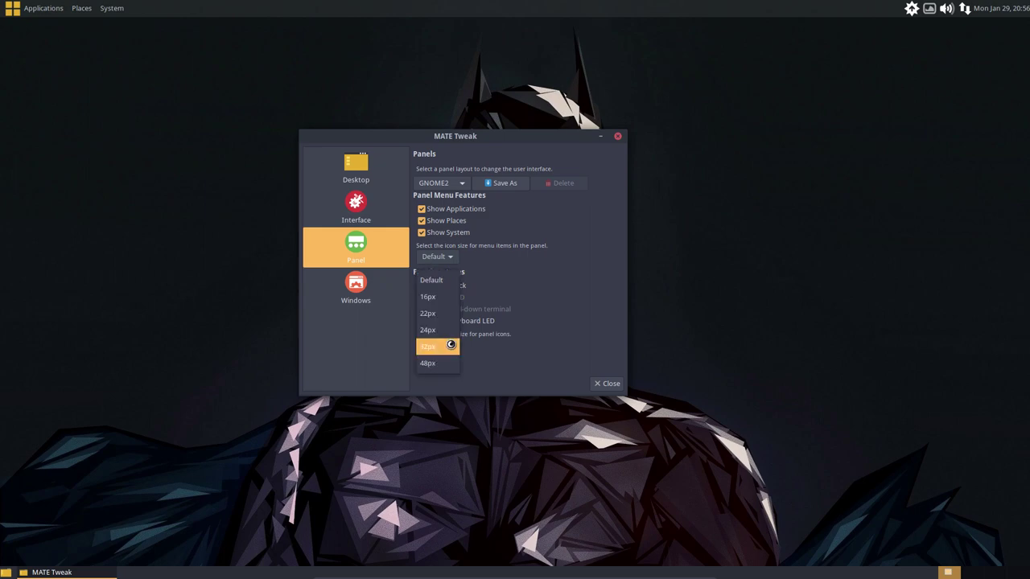
{"action": "left_click", "coordinate": [446, 358]}
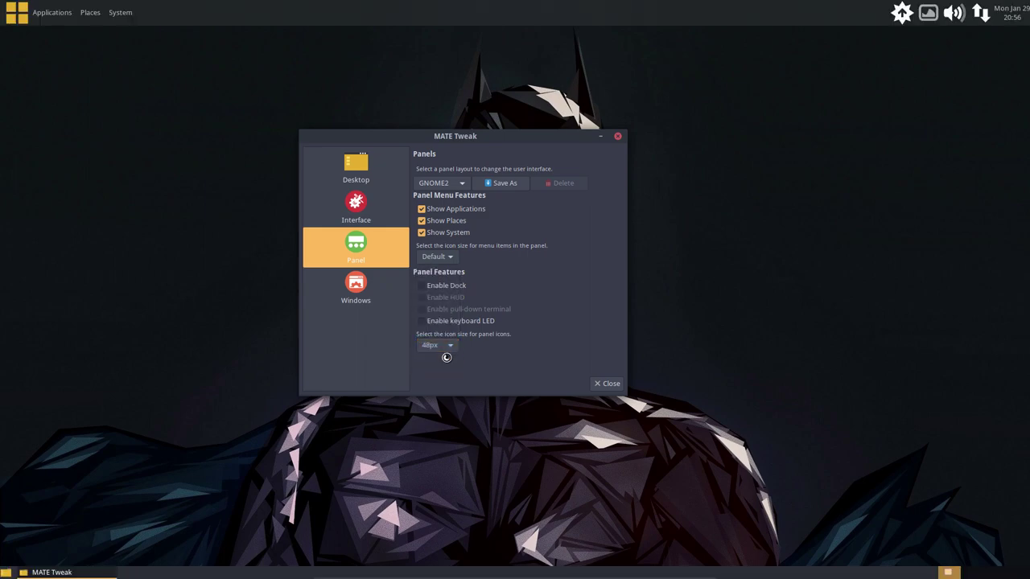
{"action": "left_click", "coordinate": [448, 345]}
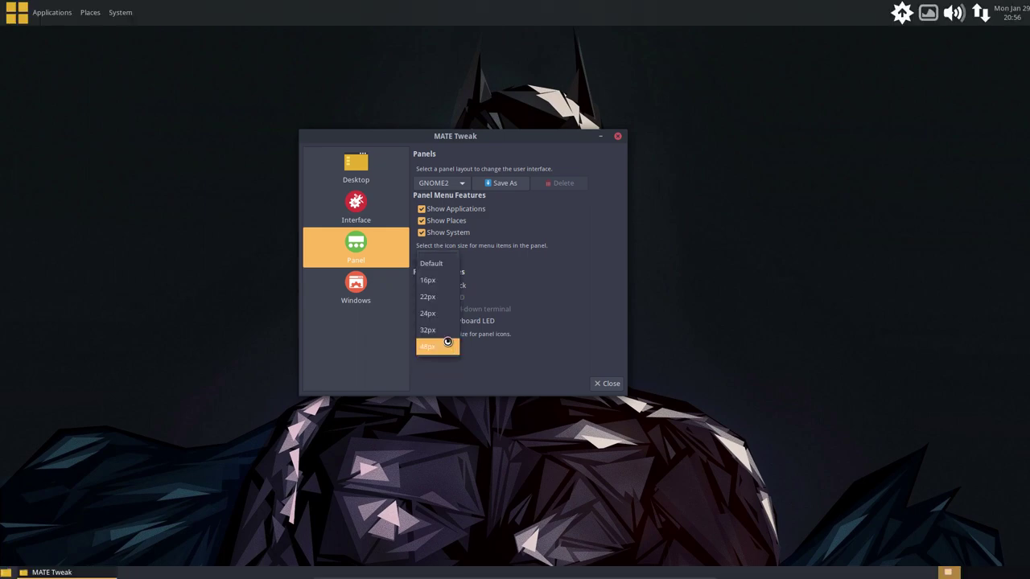
{"action": "left_click", "coordinate": [434, 264]}
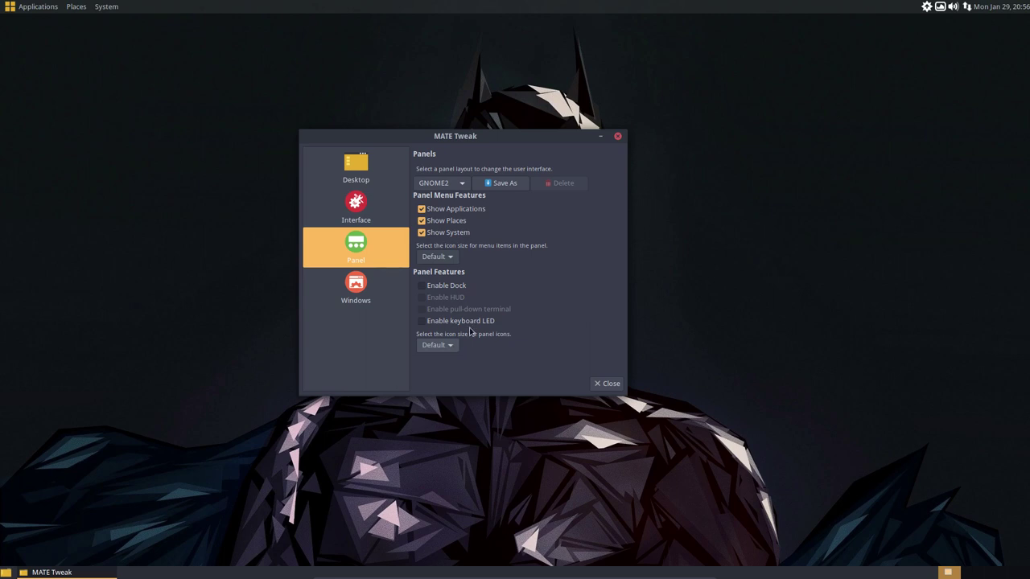
Close MATE Tweak and open the Add to Panel dialog for the top panel, moving it nearer the panel.
{"action": "left_click", "coordinate": [617, 138]}
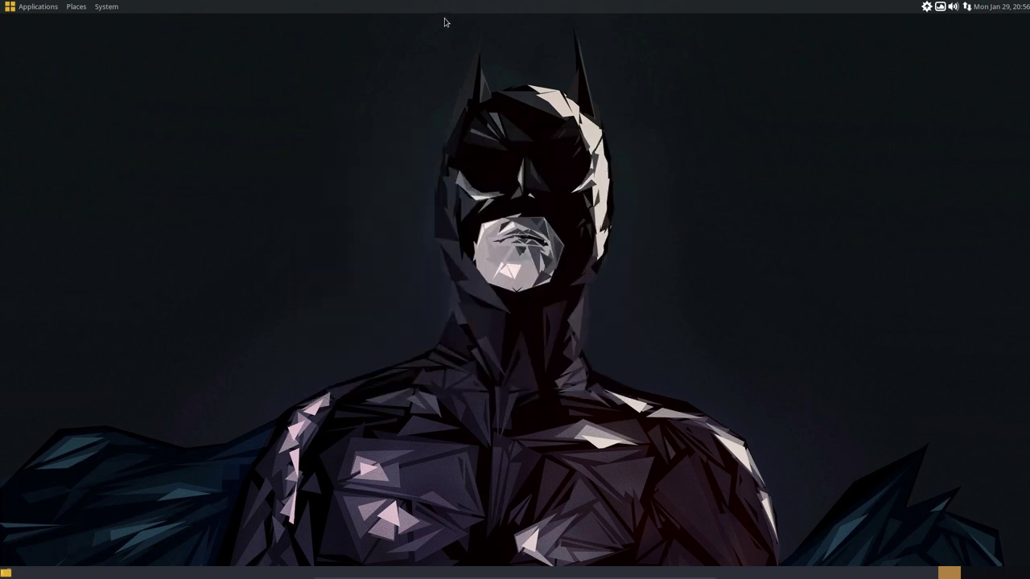
{"action": "right_click", "coordinate": [339, 6]}
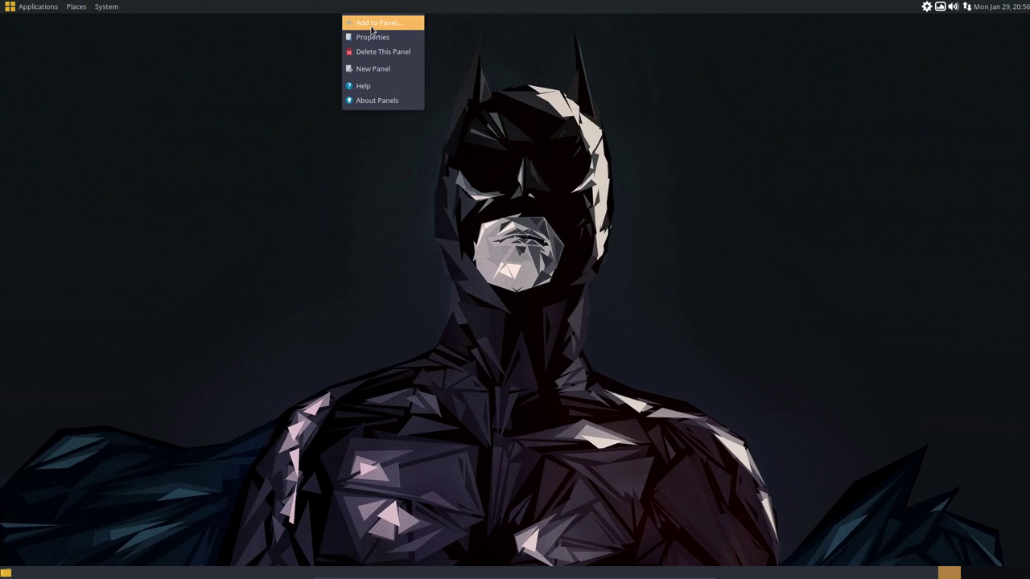
{"action": "left_click", "coordinate": [372, 24]}
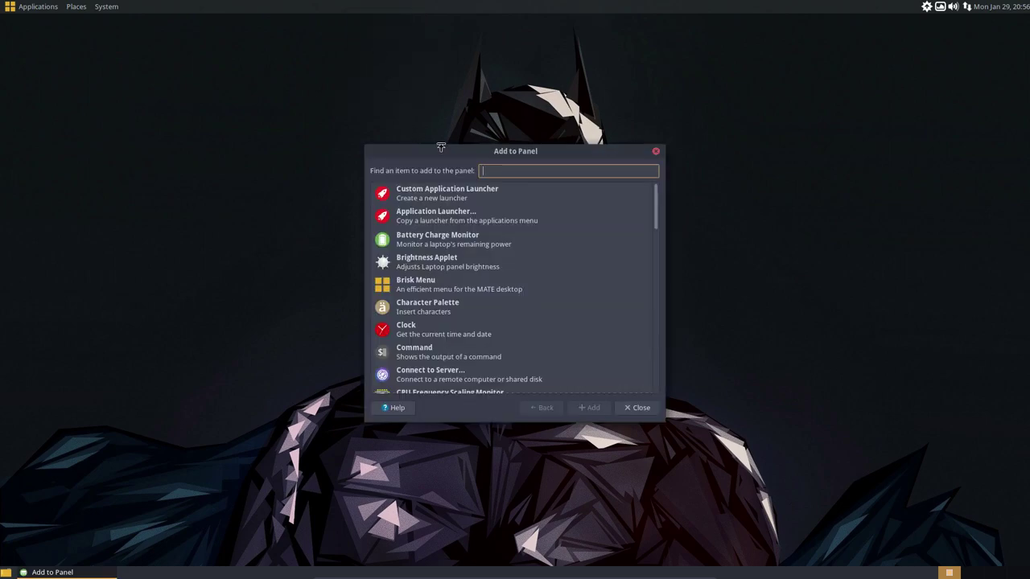
{"action": "left_click_drag", "start_coordinate": [471, 154], "coordinate": [381, 118]}
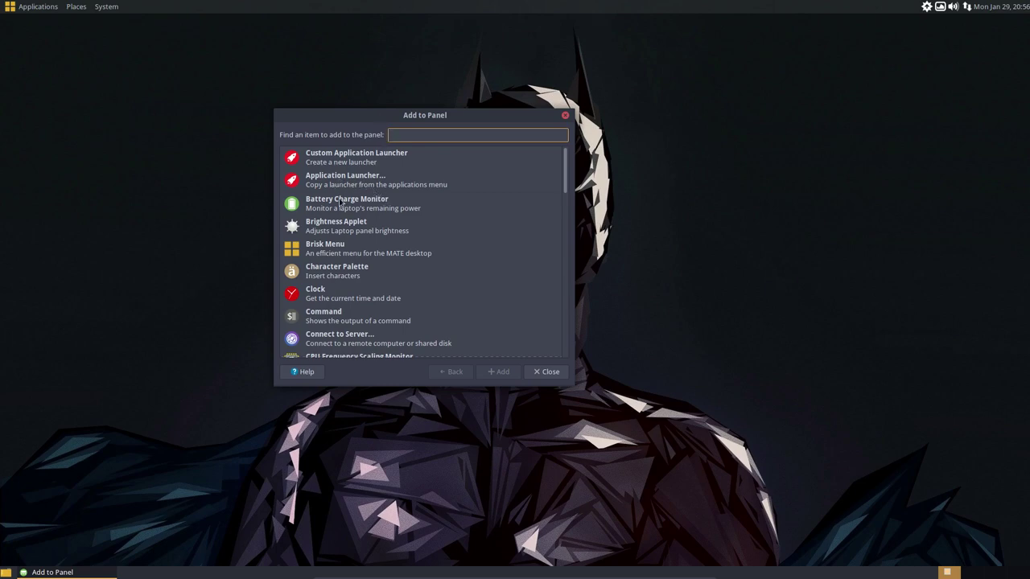
Review the available panel items, including Battery Charge Monitor, Brightness Applet, Brisk Menu and Clock.
{"action": "left_click", "coordinate": [389, 205]}
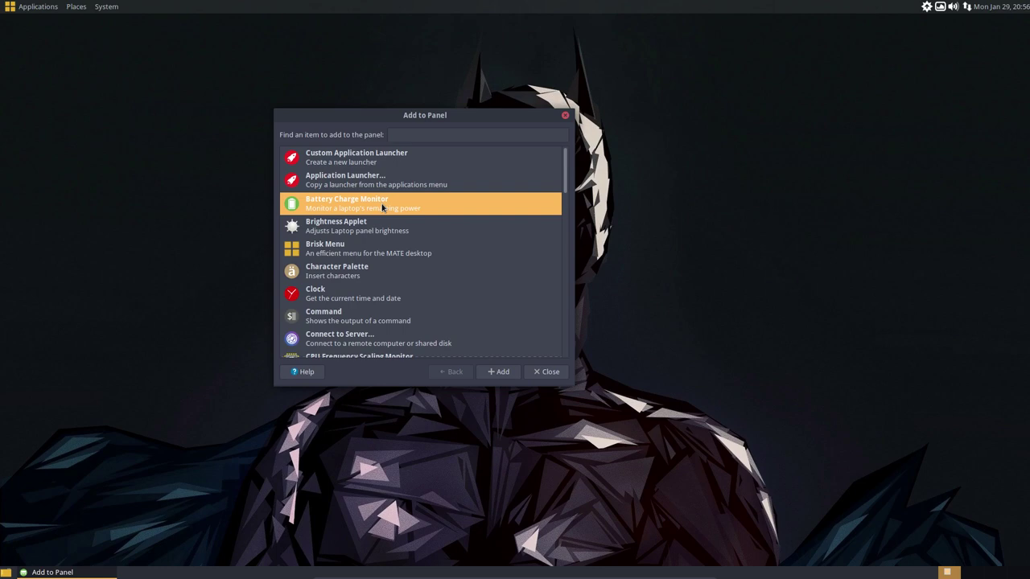
{"action": "left_click", "coordinate": [375, 231]}
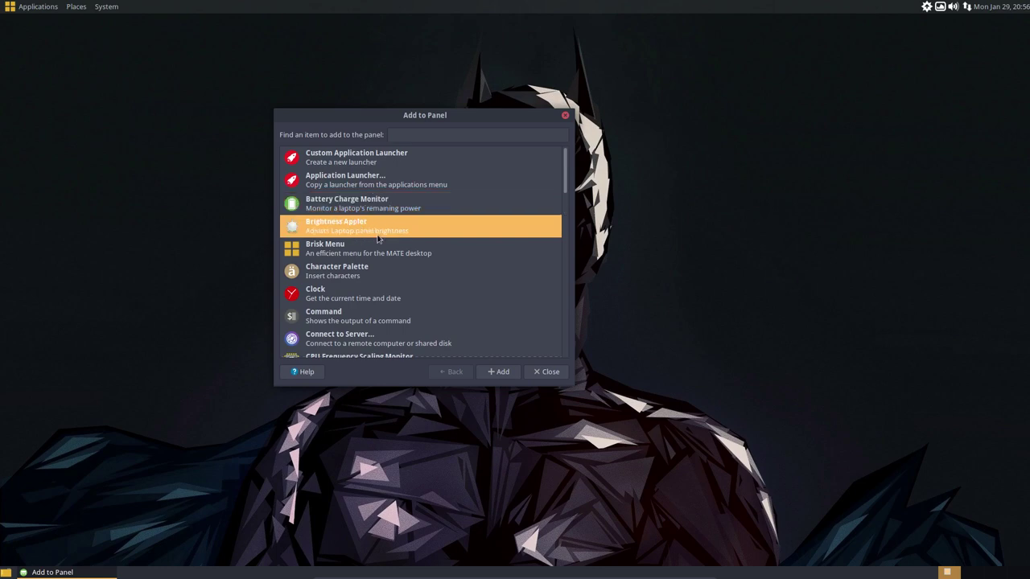
{"action": "left_click", "coordinate": [341, 253]}
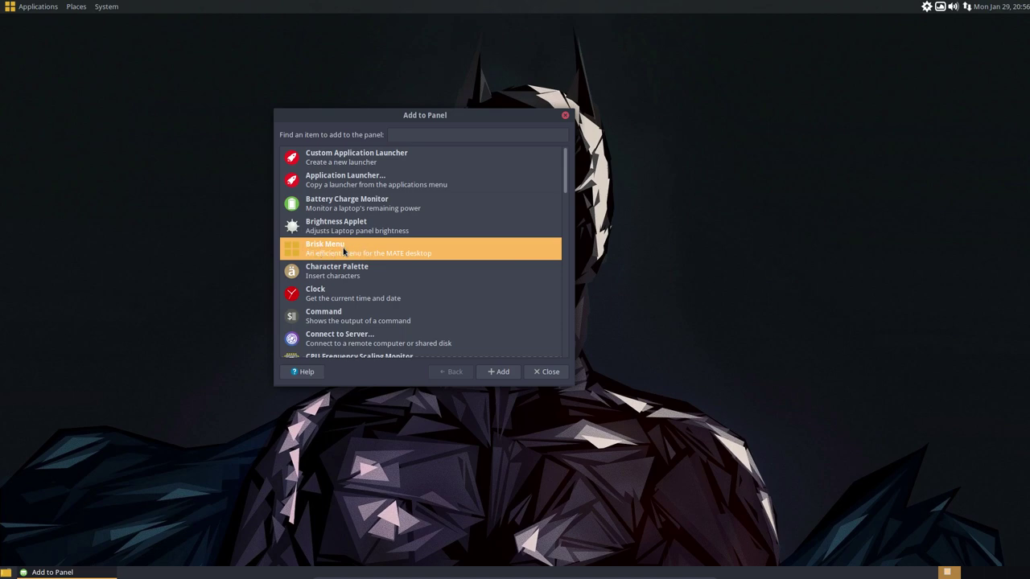
{"action": "scroll", "coordinate": [343, 252], "scroll_direction": "down", "scroll_amount": 2}
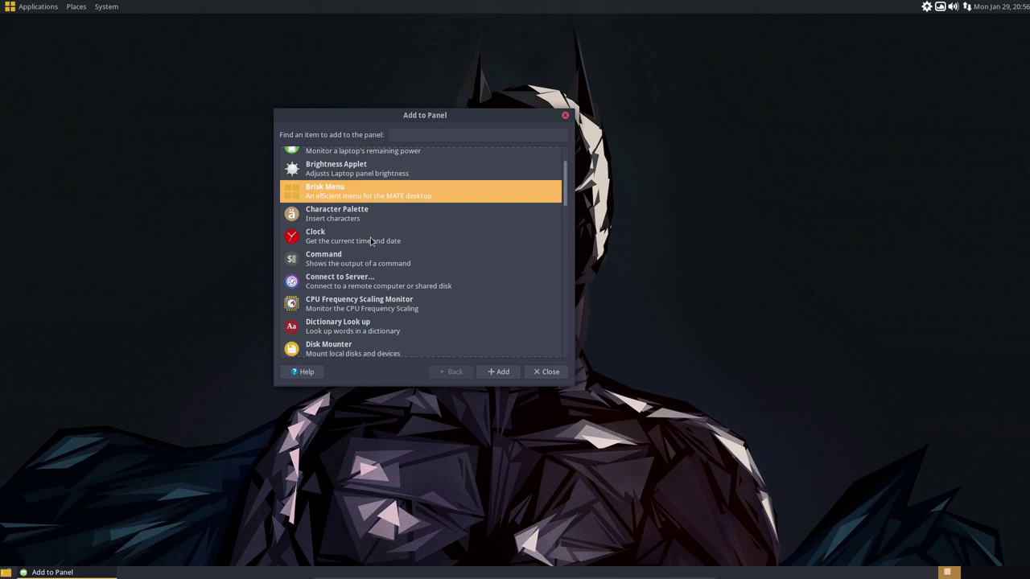
{"action": "scroll", "coordinate": [372, 239], "scroll_direction": "down", "scroll_amount": 2}
{"action": "left_click", "coordinate": [373, 183]}
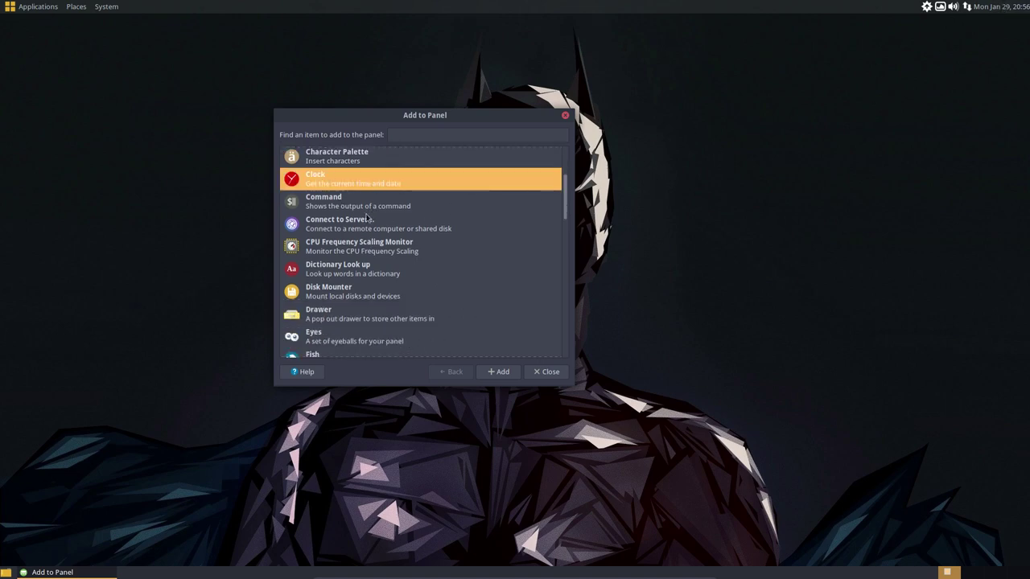
Try the CPU Frequency Scaling Monitor on the top panel, dismiss its message and remove it again.
{"action": "left_click", "coordinate": [364, 253]}
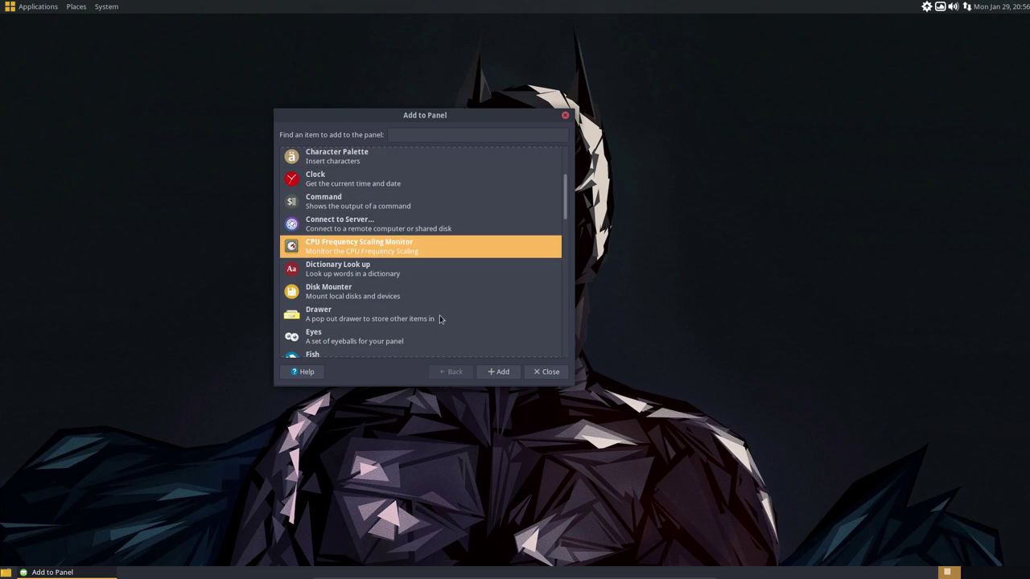
{"action": "left_click", "coordinate": [503, 372]}
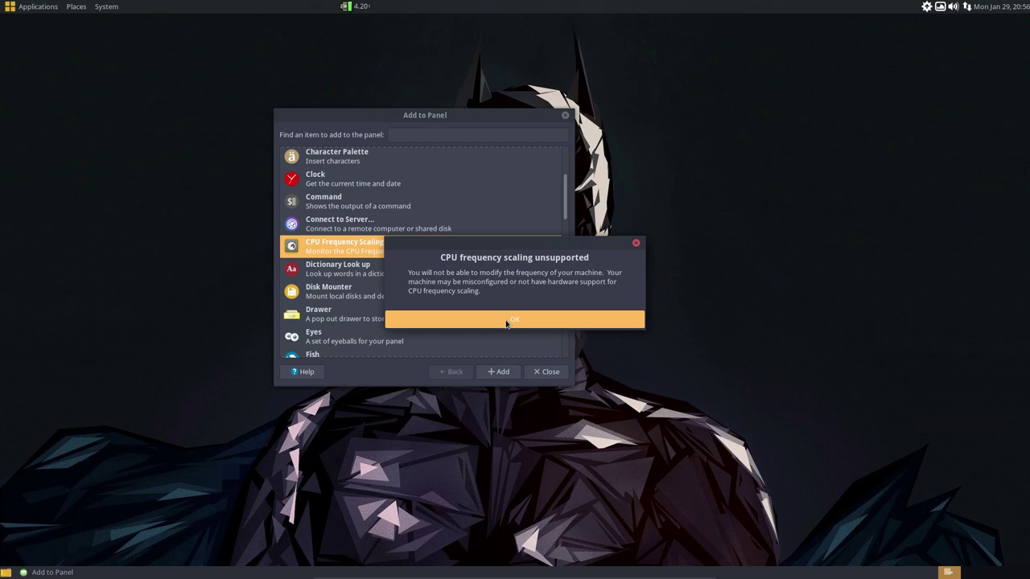
{"action": "left_click", "coordinate": [506, 321]}
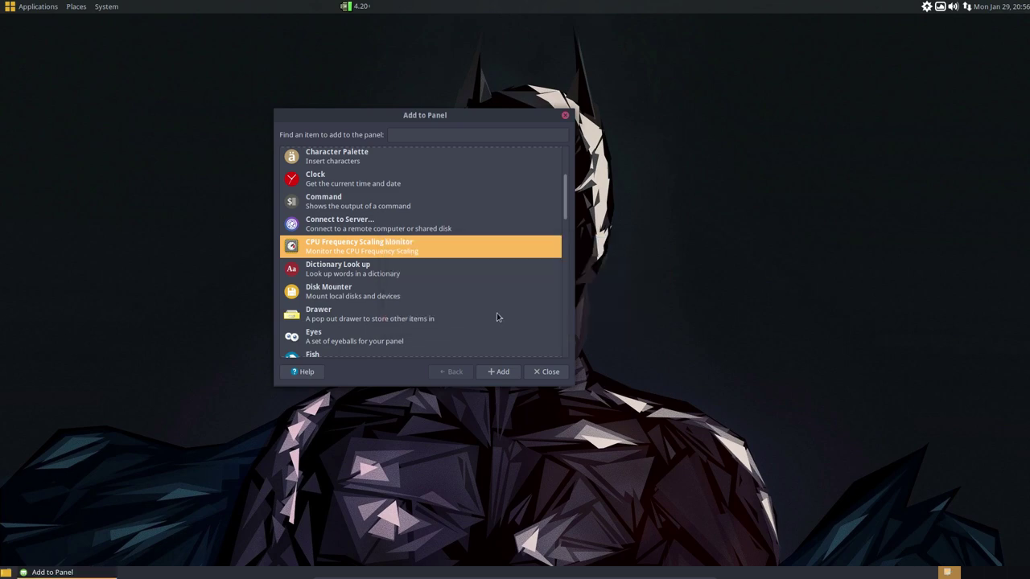
{"action": "right_click", "coordinate": [360, 10]}
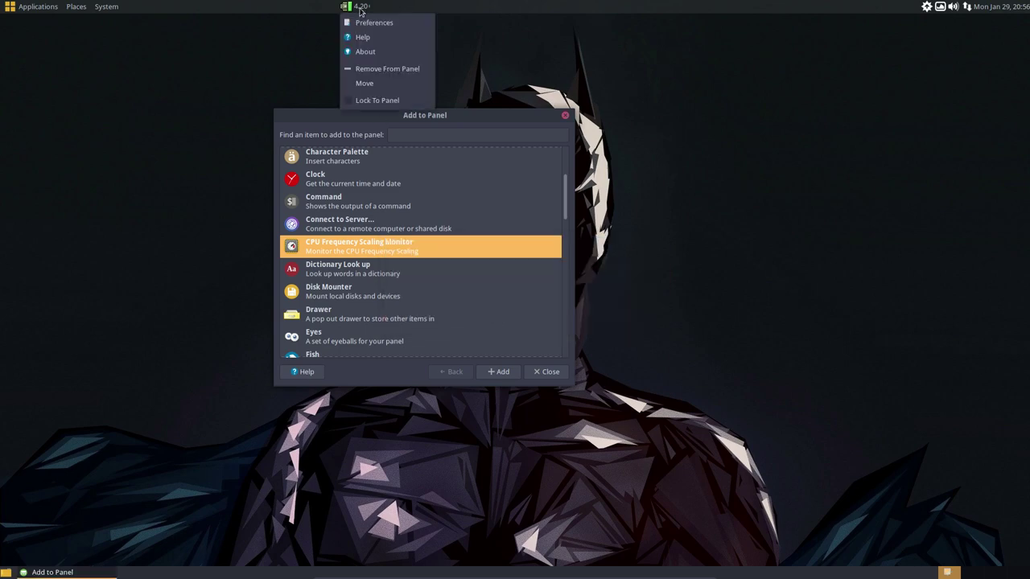
{"action": "left_click", "coordinate": [404, 70]}
Look past Dictionary Look up and Disk Mounter, and add the Force Quit item to the top panel.
{"action": "left_click", "coordinate": [349, 274]}
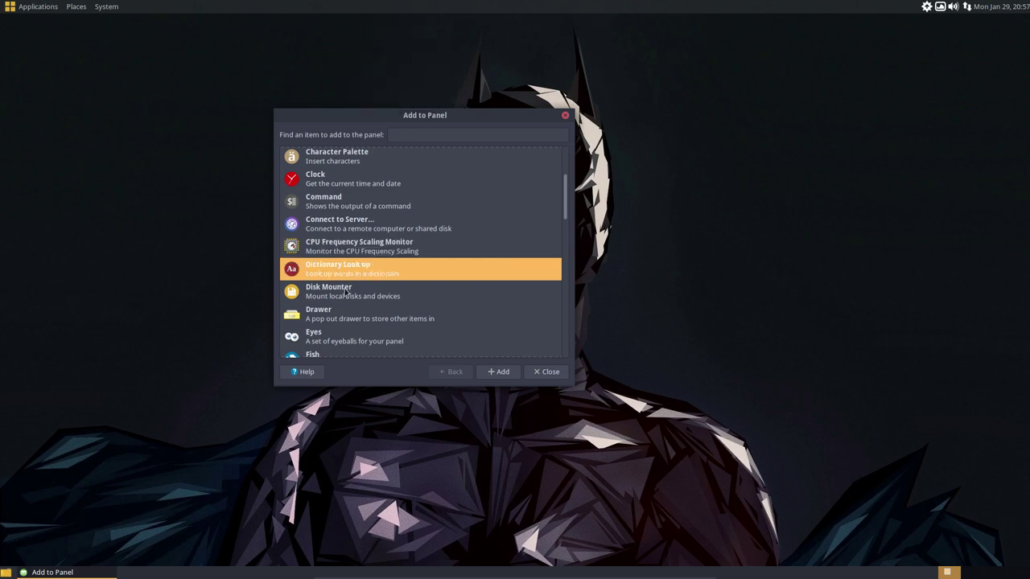
{"action": "left_click", "coordinate": [346, 294]}
{"action": "scroll", "coordinate": [342, 292], "scroll_direction": "down", "scroll_amount": 3}
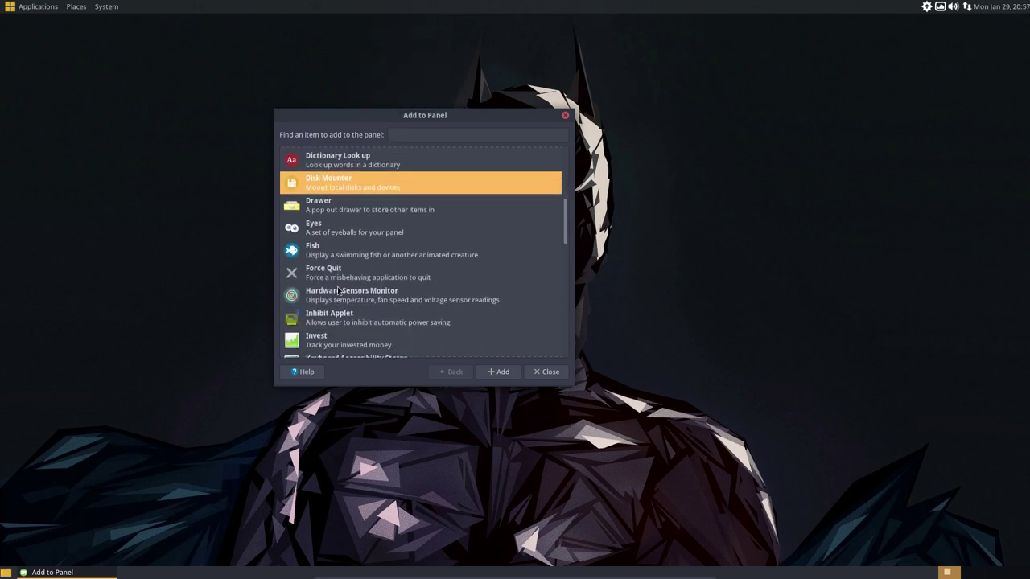
{"action": "left_click", "coordinate": [330, 273]}
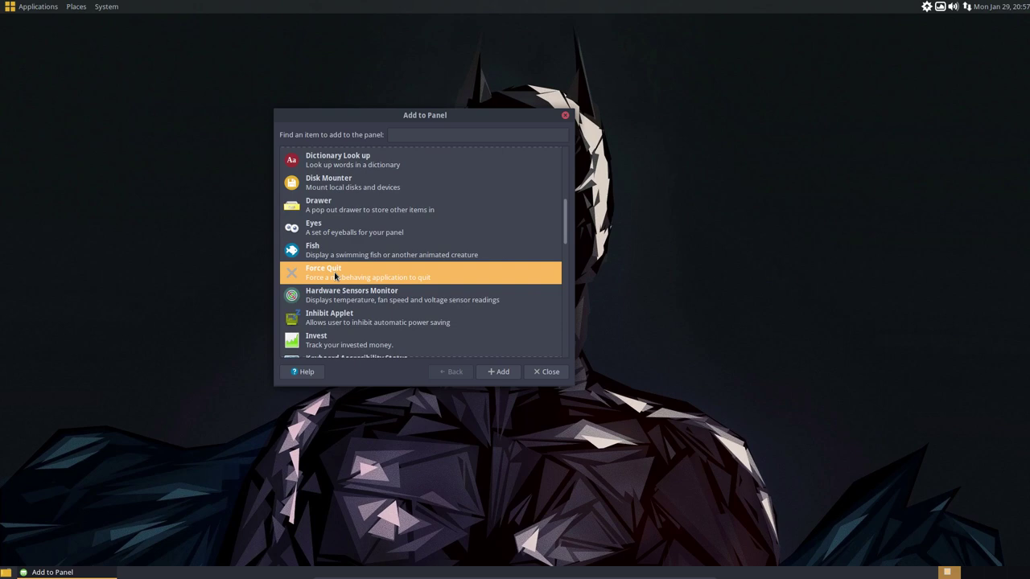
{"action": "left_click", "coordinate": [499, 371]}
{"action": "left_click", "coordinate": [170, 114]}
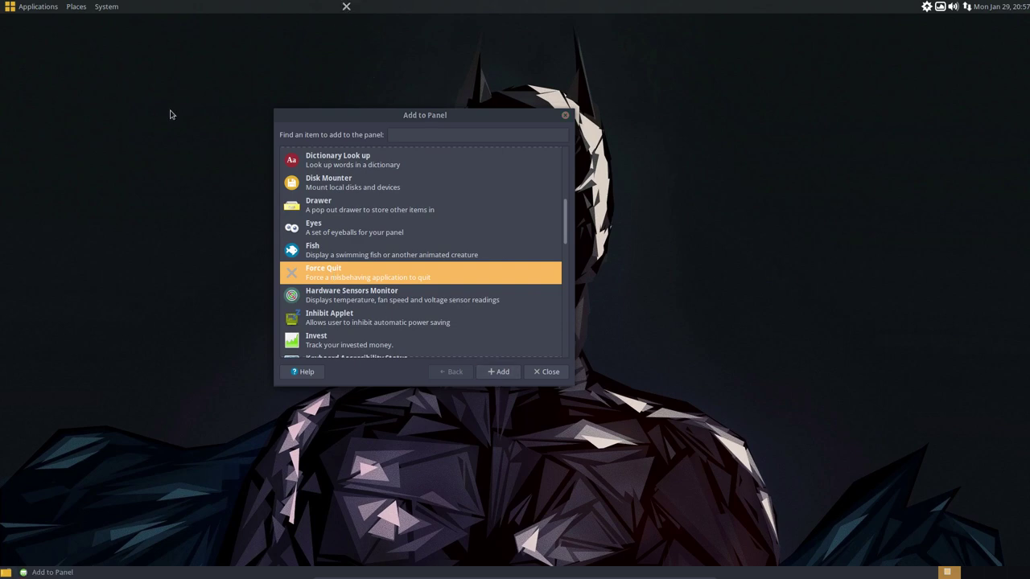
Open the Home Folder with Caja File Manager as the preferred application, and place its window apart from the Add to Panel dialog.
{"action": "left_click", "coordinate": [74, 6]}
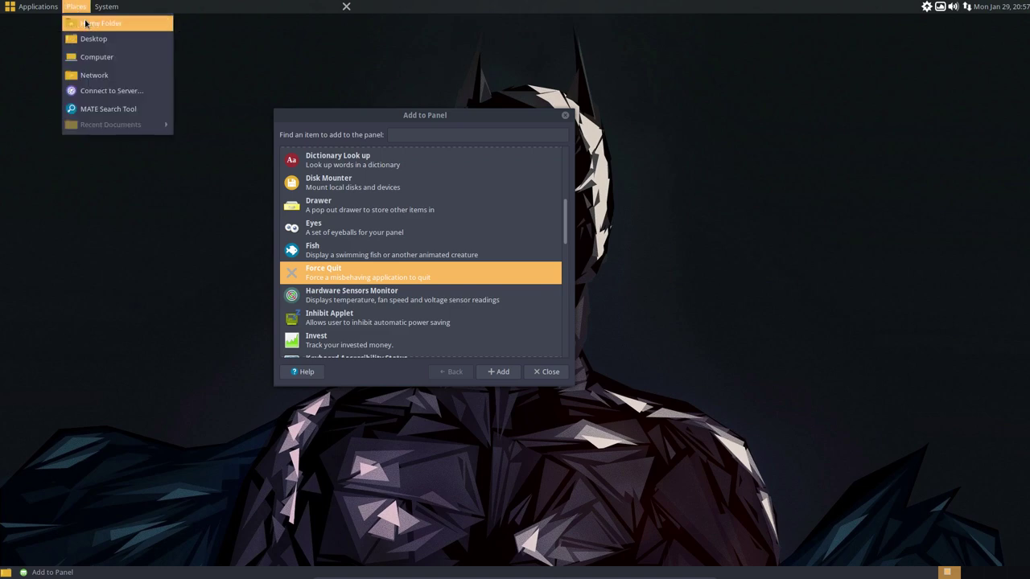
{"action": "left_click", "coordinate": [84, 22]}
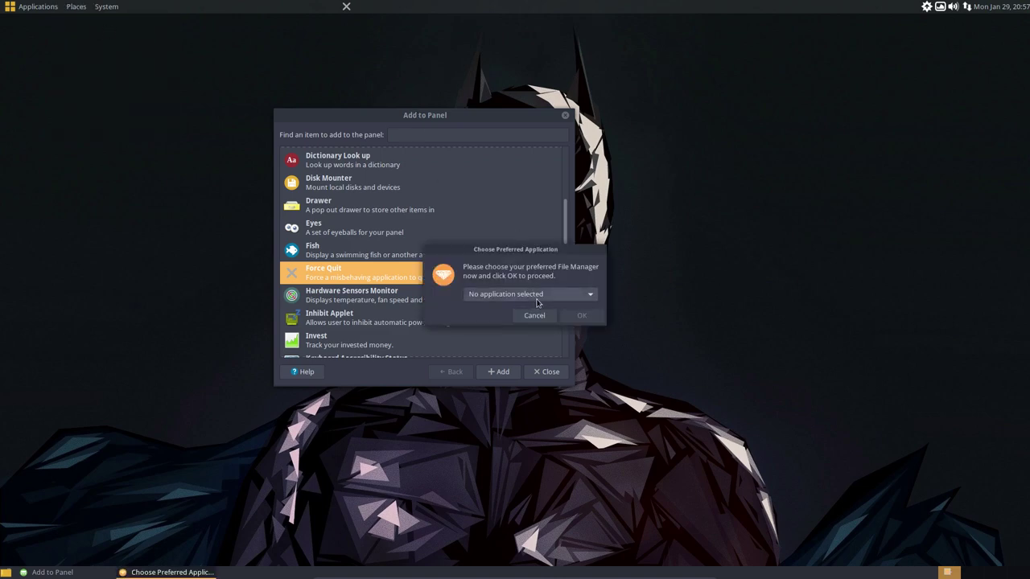
{"action": "left_click", "coordinate": [535, 296]}
{"action": "left_click", "coordinate": [526, 312]}
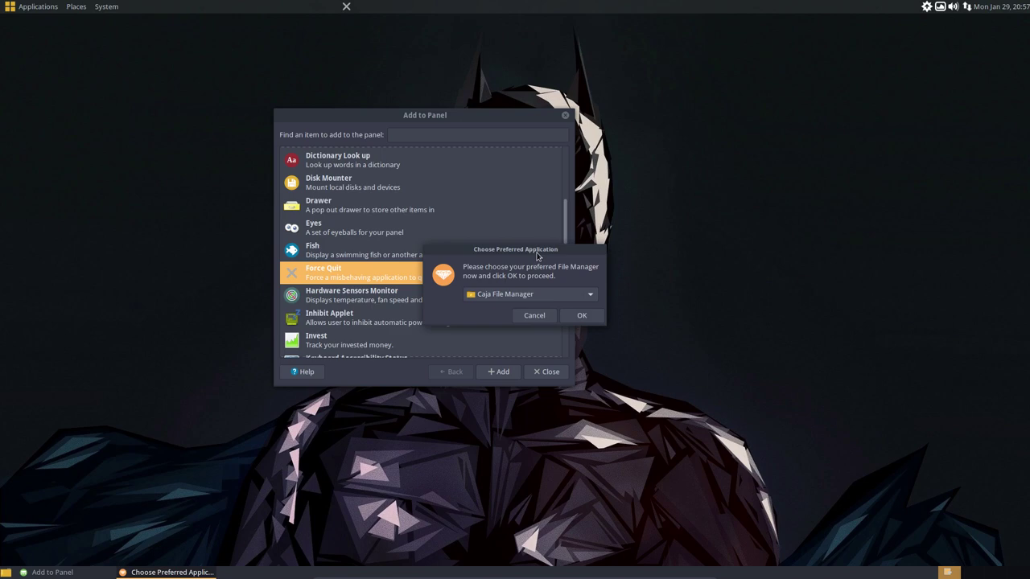
{"action": "left_click_drag", "start_coordinate": [537, 251], "coordinate": [827, 100]}
{"action": "left_click", "coordinate": [864, 164]}
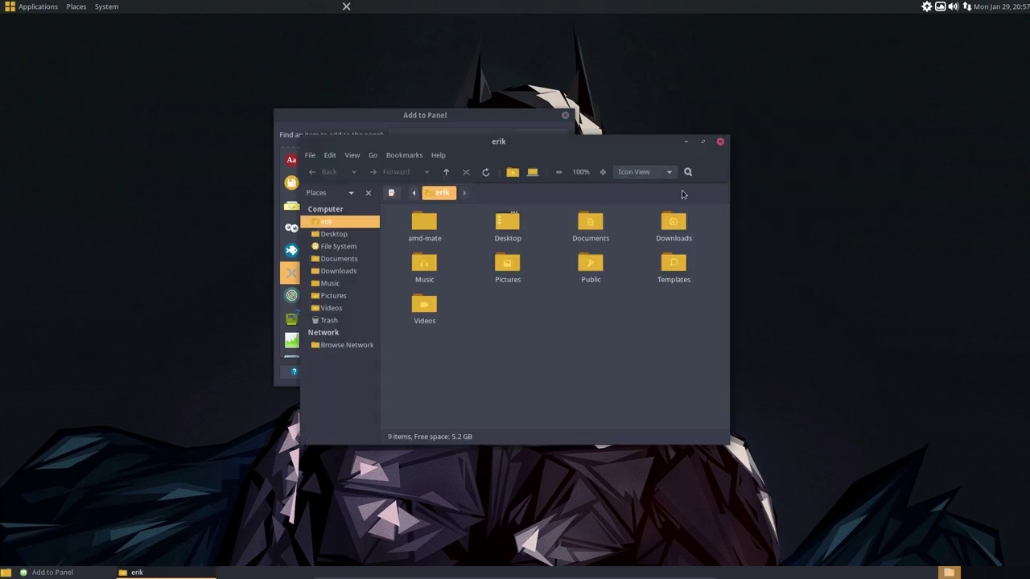
{"action": "left_click_drag", "start_coordinate": [574, 143], "coordinate": [840, 115]}
{"action": "left_click_drag", "start_coordinate": [442, 114], "coordinate": [270, 123]}
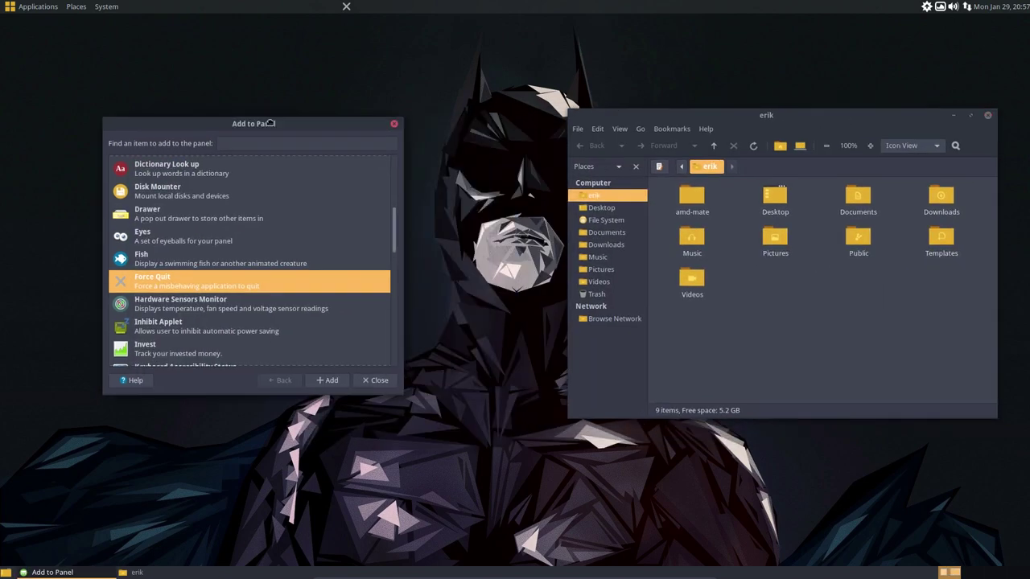
{"action": "left_click_drag", "start_coordinate": [636, 116], "coordinate": [613, 109]}
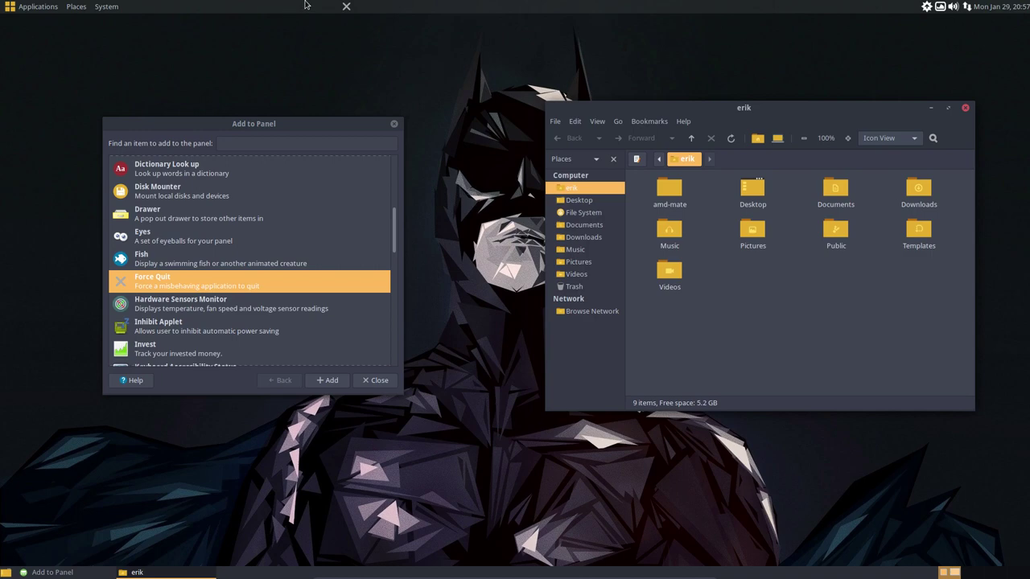
Force quit the file manager window with the panel's Force Quit item, and move that item beside the system tray icons.
{"action": "left_click", "coordinate": [348, 7]}
{"action": "left_click", "coordinate": [636, 158]}
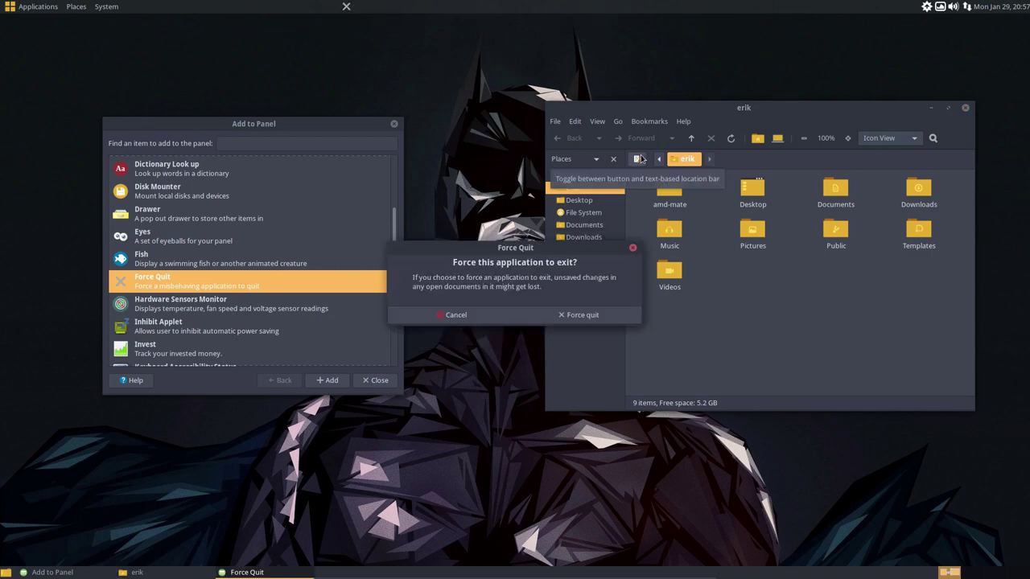
{"action": "left_click", "coordinate": [578, 317]}
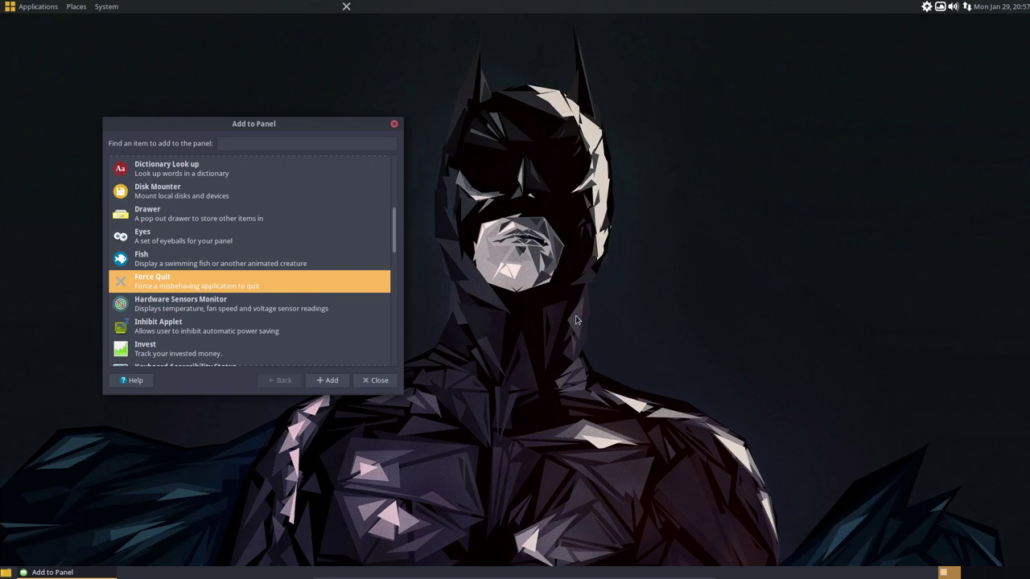
{"action": "right_click", "coordinate": [346, 8]}
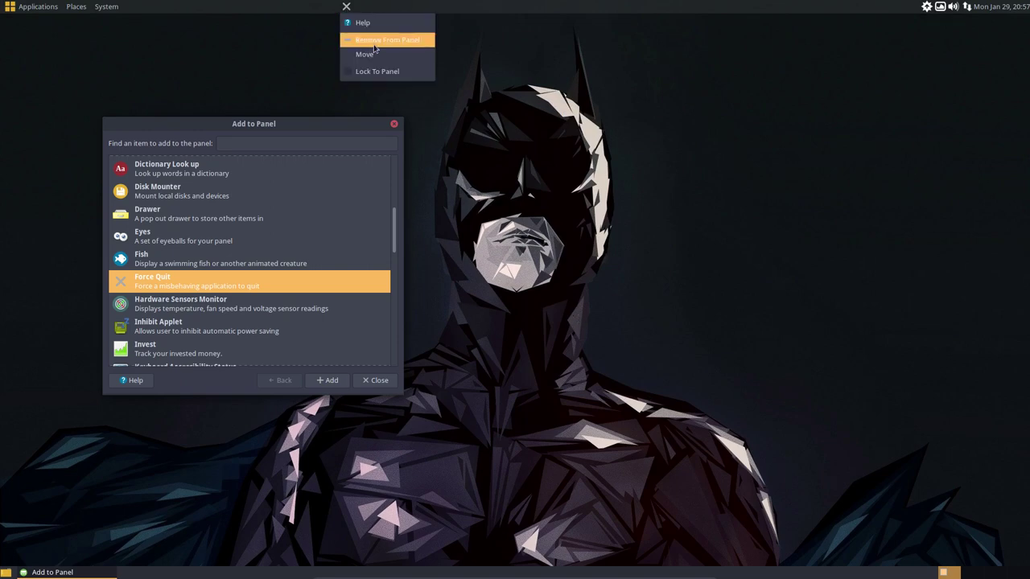
{"action": "left_click", "coordinate": [366, 54]}
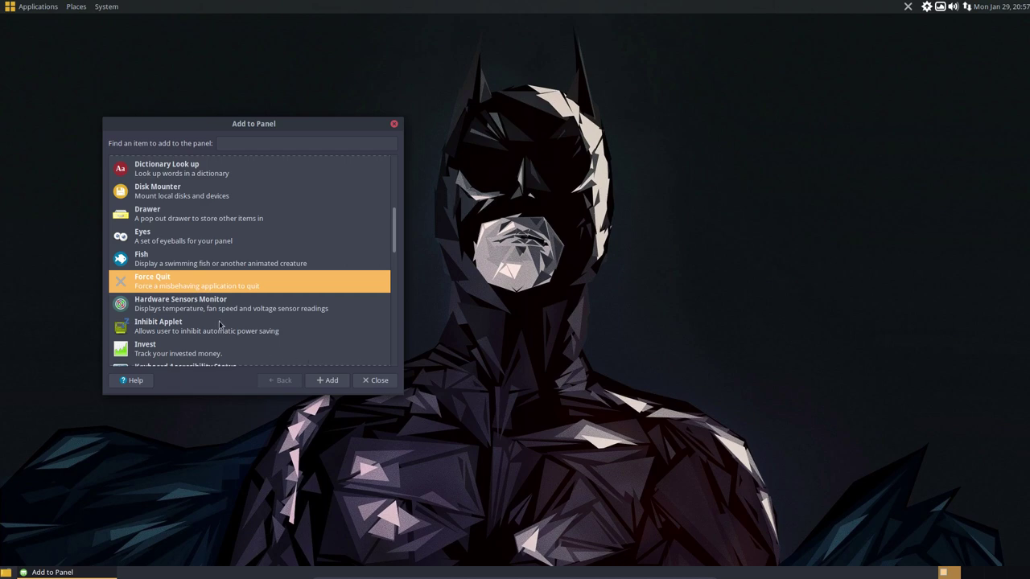
Try the Hardware Sensors Monitor on the top panel and remove it again.
{"action": "left_click", "coordinate": [193, 310]}
{"action": "double_click", "coordinate": [193, 310]}
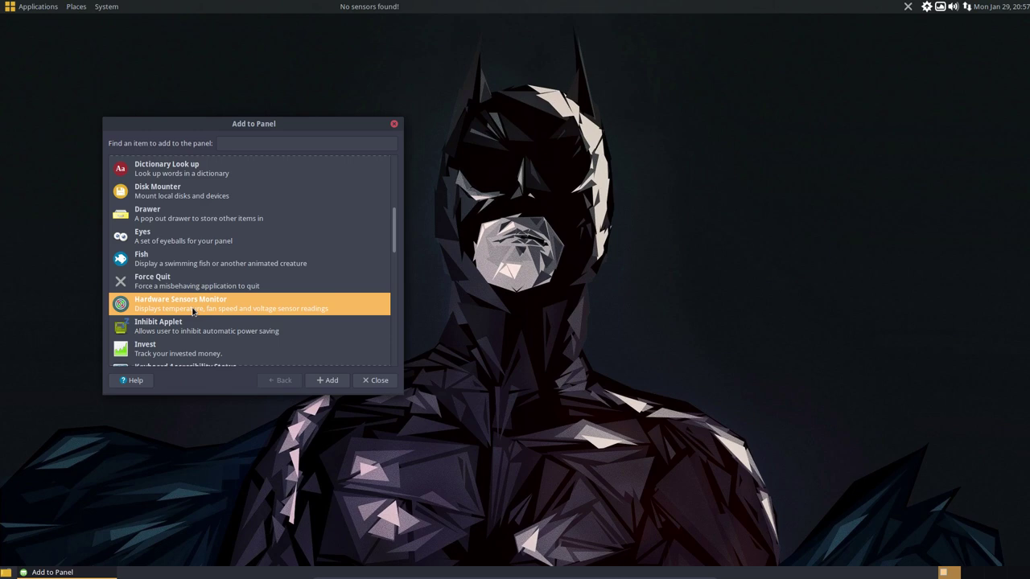
{"action": "right_click", "coordinate": [370, 8]}
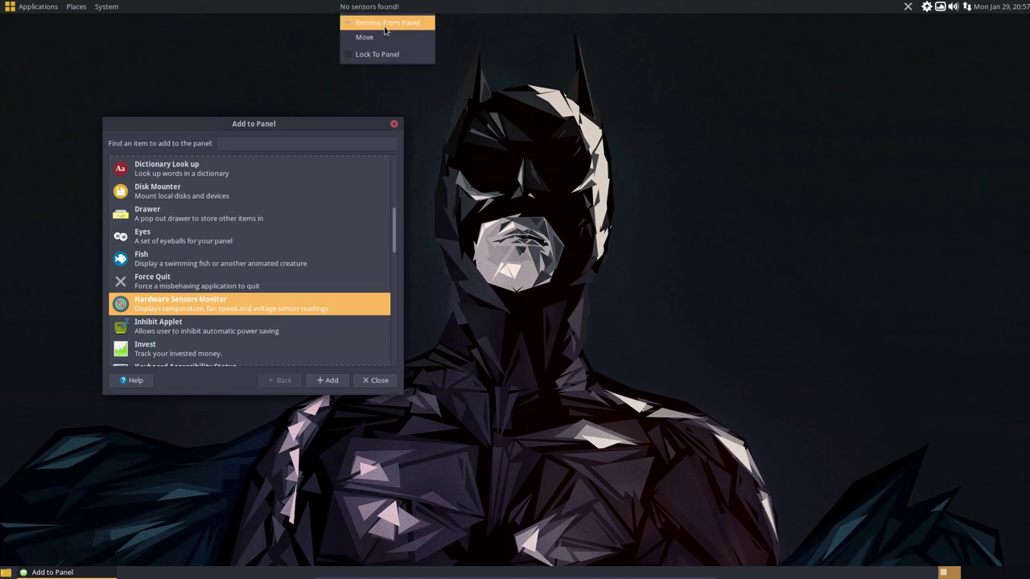
{"action": "left_click", "coordinate": [384, 22]}
Add the Network Monitor to the top panel and check its preferences, leaving the settings as they are.
{"action": "scroll", "coordinate": [167, 329], "scroll_direction": "down", "scroll_amount": 5}
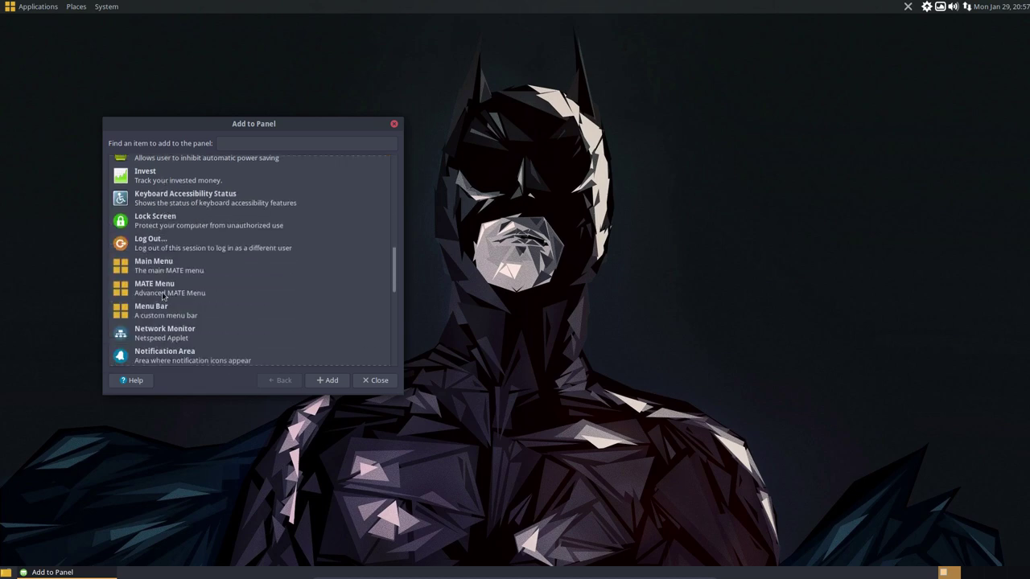
{"action": "scroll", "coordinate": [163, 296], "scroll_direction": "down", "scroll_amount": 2}
{"action": "left_click", "coordinate": [165, 277]}
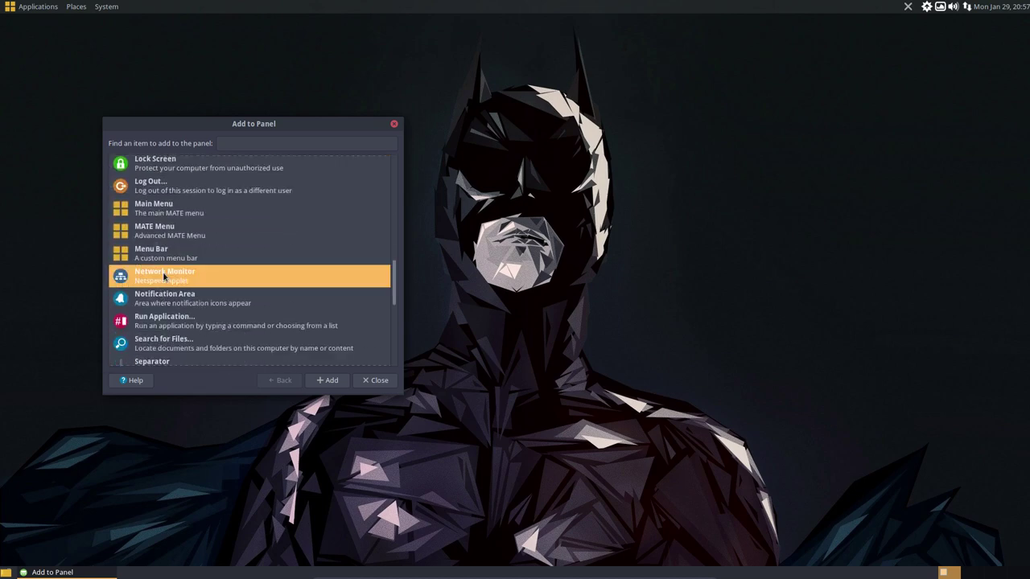
{"action": "left_click", "coordinate": [327, 381]}
{"action": "right_click", "coordinate": [370, 12]}
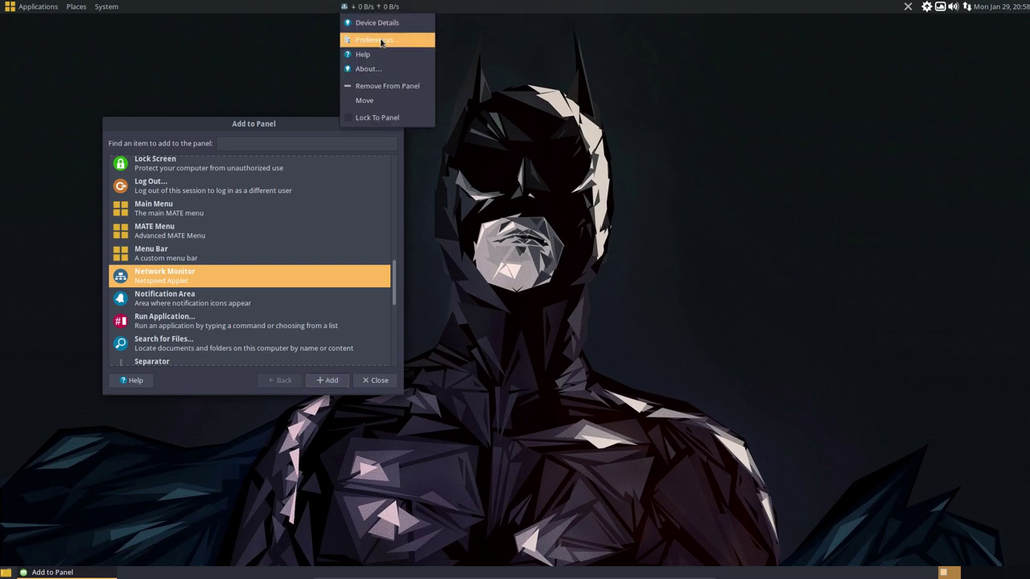
{"action": "left_click", "coordinate": [383, 40]}
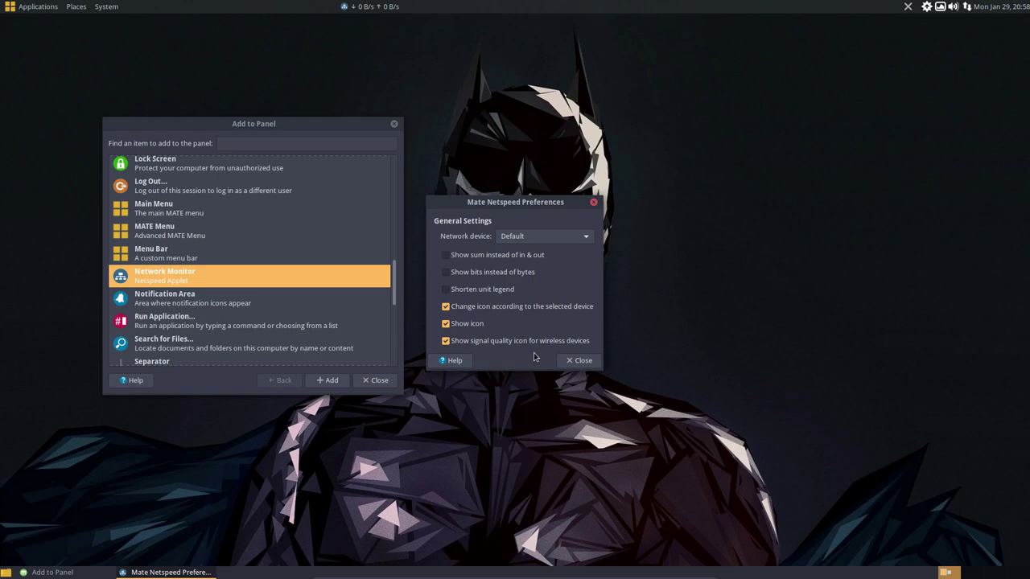
{"action": "left_click", "coordinate": [581, 361]}
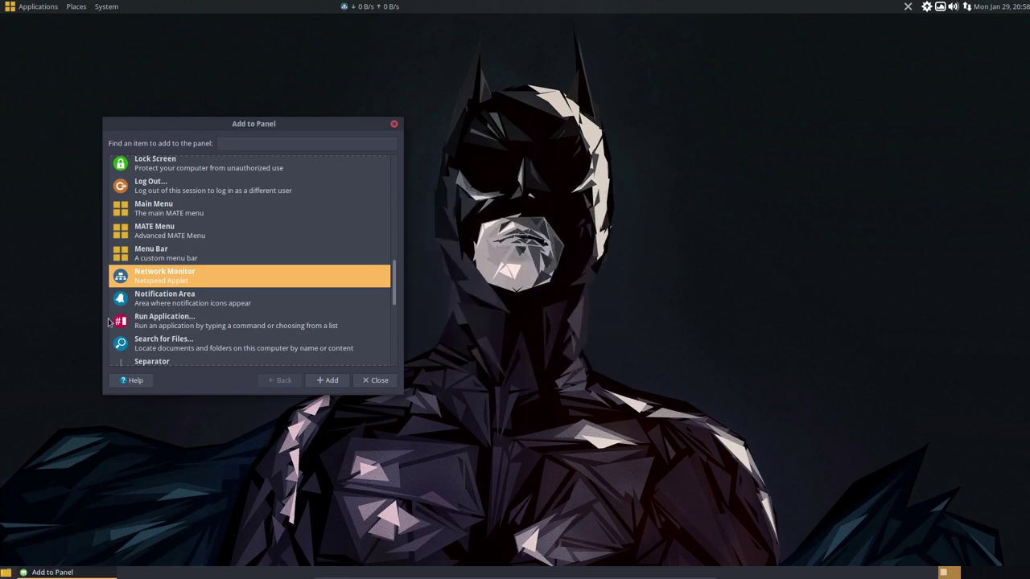
Move the Network Monitor next to the Force Quit item, and remove Force Quit from the top panel.
{"action": "scroll", "coordinate": [151, 330], "scroll_direction": "down", "scroll_amount": 2}
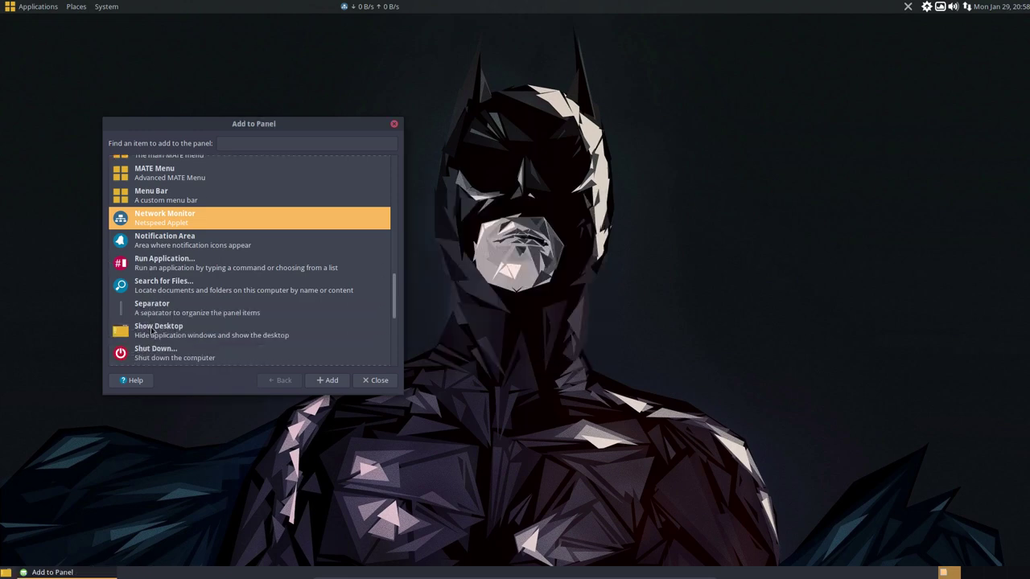
{"action": "right_click", "coordinate": [372, 6]}
{"action": "left_click", "coordinate": [388, 99]}
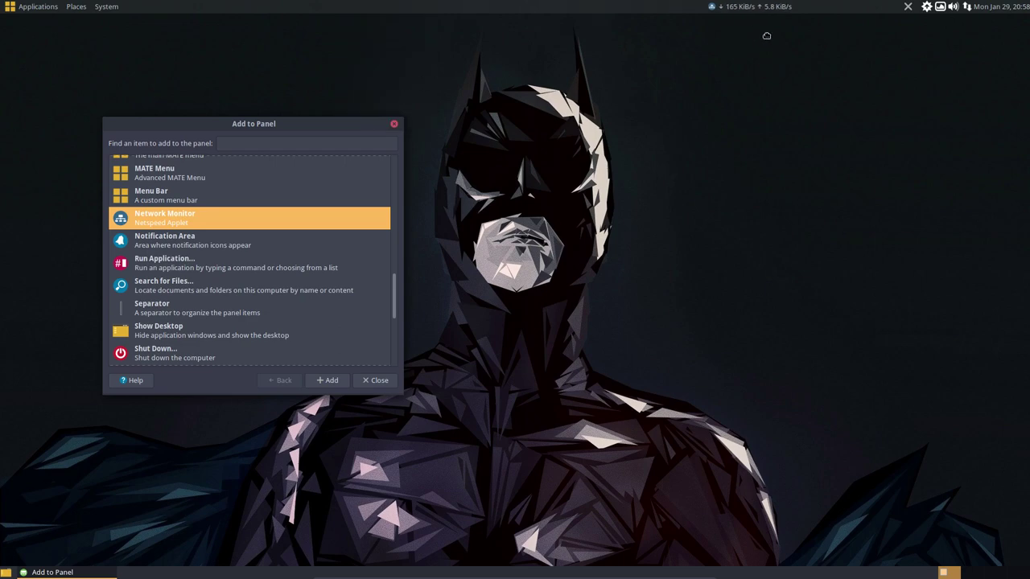
{"action": "left_click", "coordinate": [854, 21]}
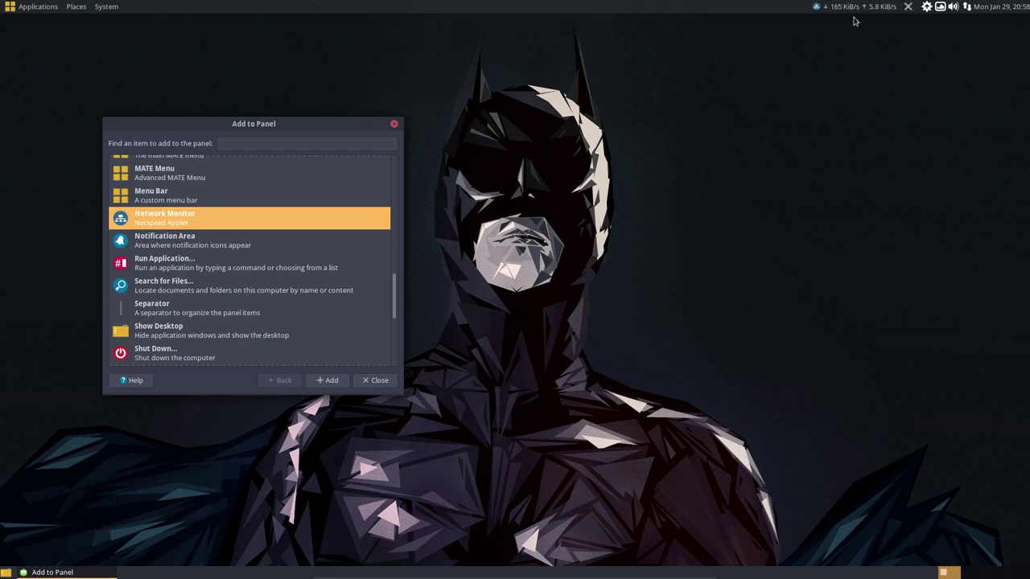
{"action": "right_click", "coordinate": [906, 7]}
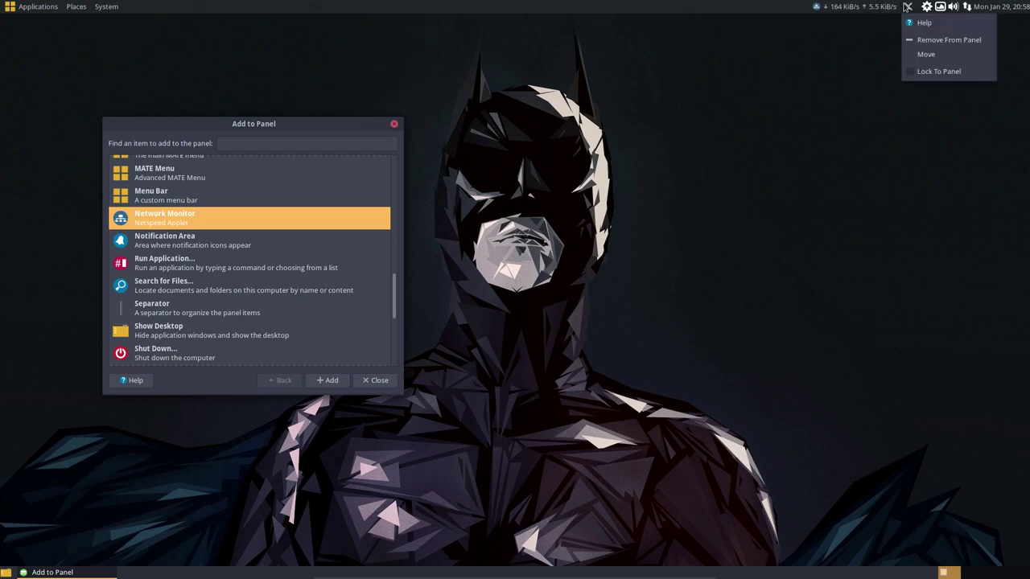
{"action": "left_click", "coordinate": [927, 41]}
Move the Network Monitor beside the system tray icons, and add the System Monitor to the top panel.
{"action": "right_click", "coordinate": [847, 6]}
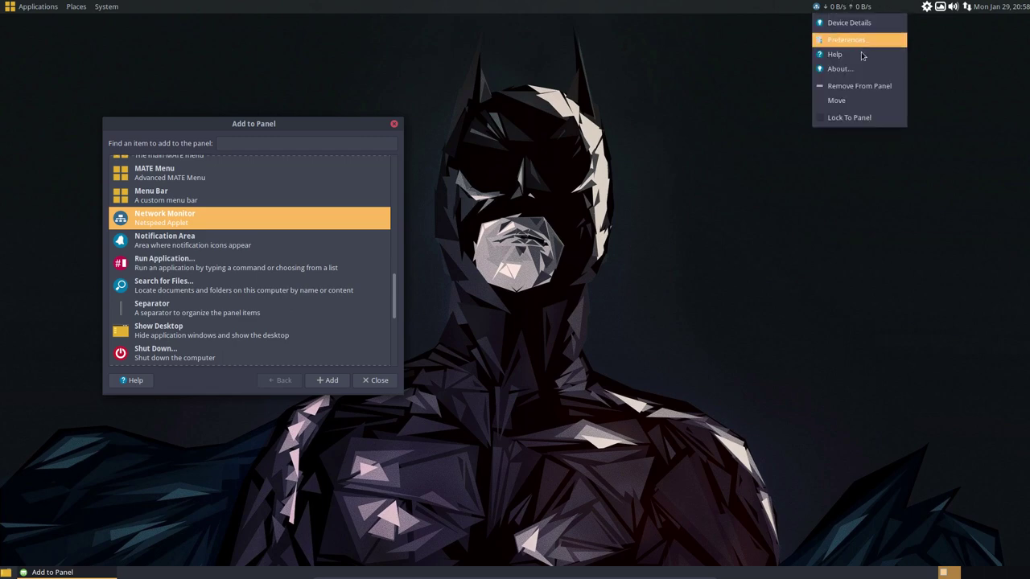
{"action": "left_click", "coordinate": [864, 100]}
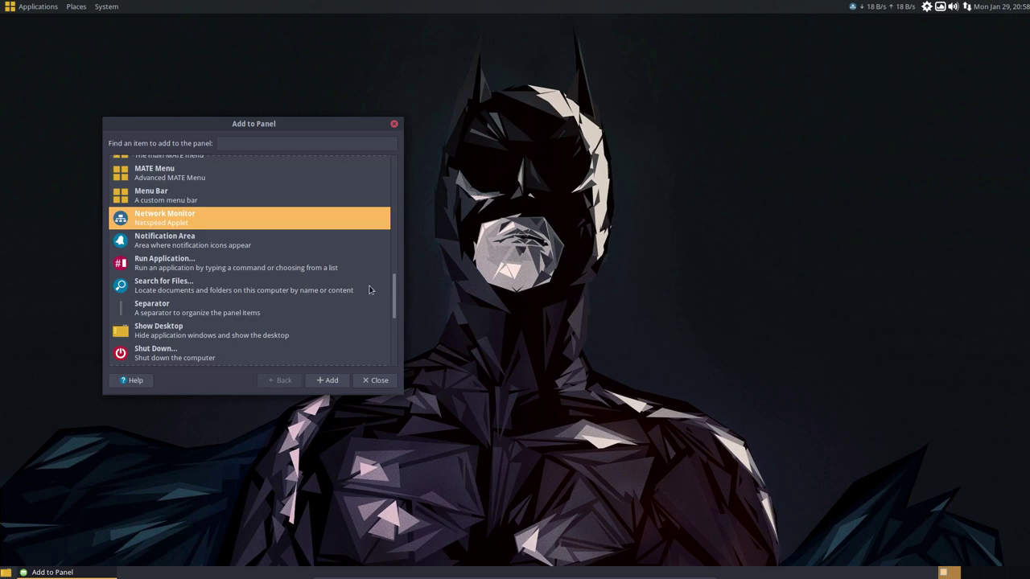
{"action": "scroll", "coordinate": [173, 323], "scroll_direction": "down", "scroll_amount": 3}
{"action": "scroll", "coordinate": [173, 322], "scroll_direction": "down", "scroll_amount": 4}
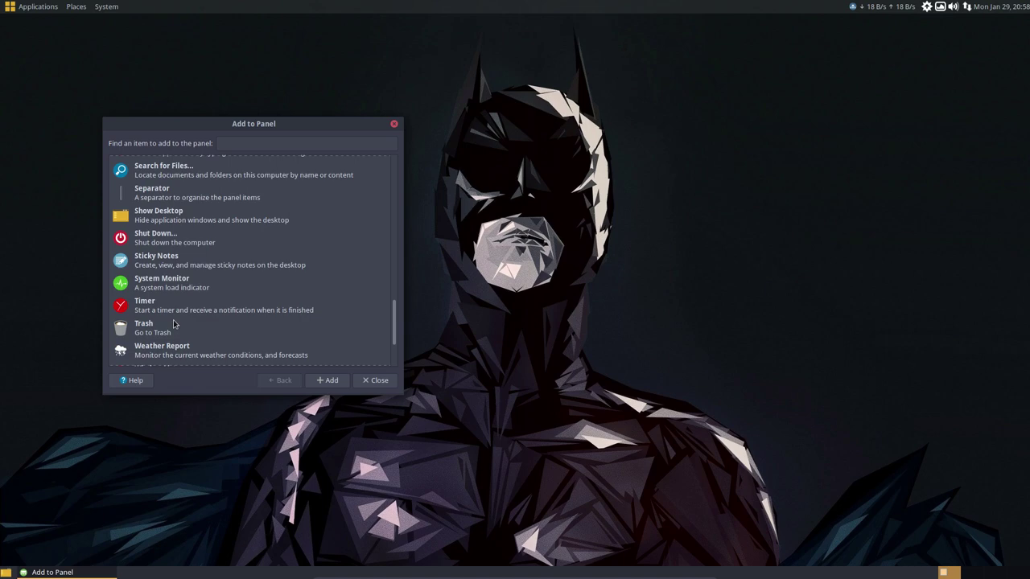
{"action": "left_click", "coordinate": [169, 204]}
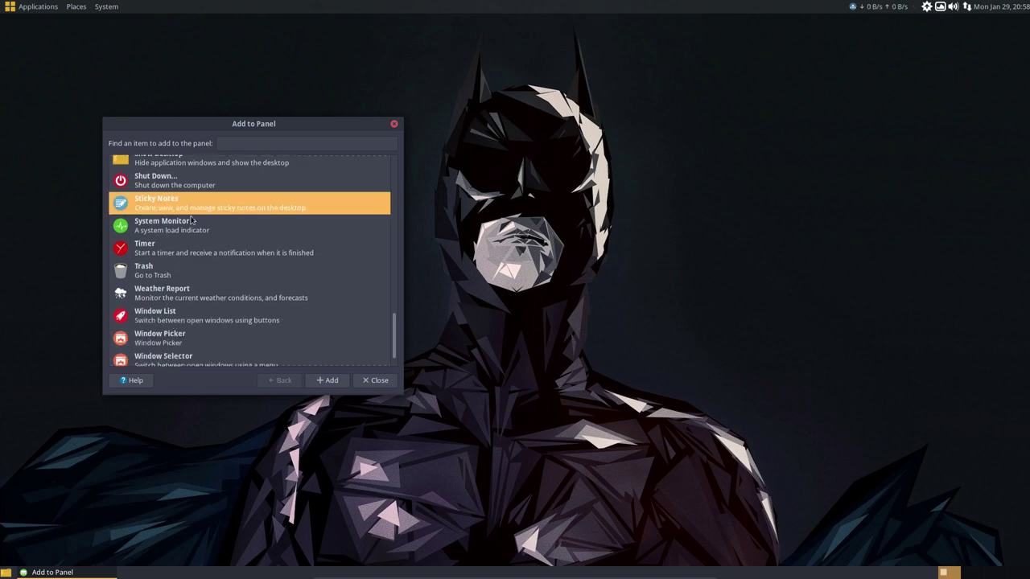
{"action": "double_click", "coordinate": [159, 225]}
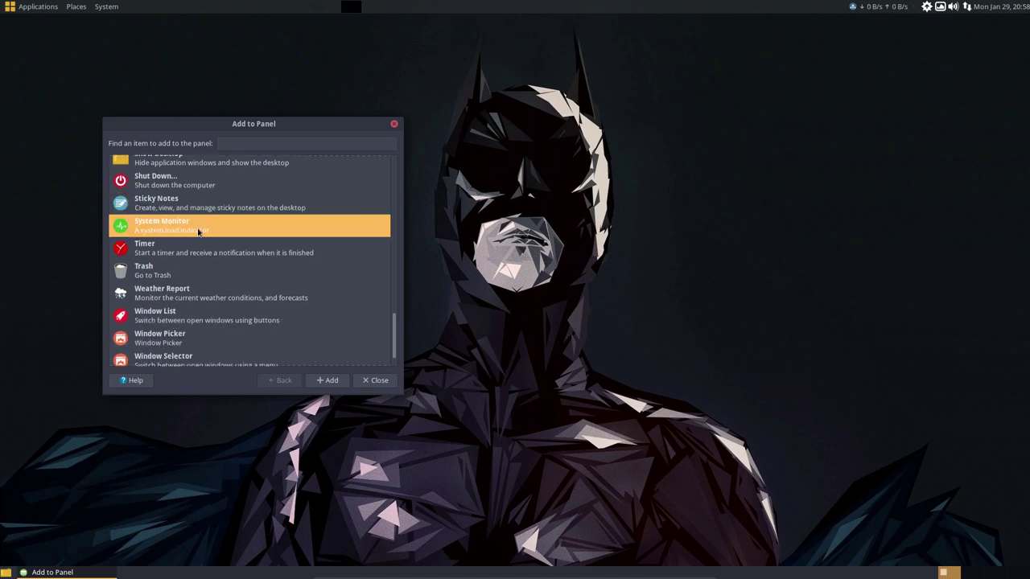
Set the System Monitor applet to also monitor Memory, Network, Swap Space, Load and Harddisk.
{"action": "right_click", "coordinate": [351, 8]}
{"action": "left_click", "coordinate": [383, 38]}
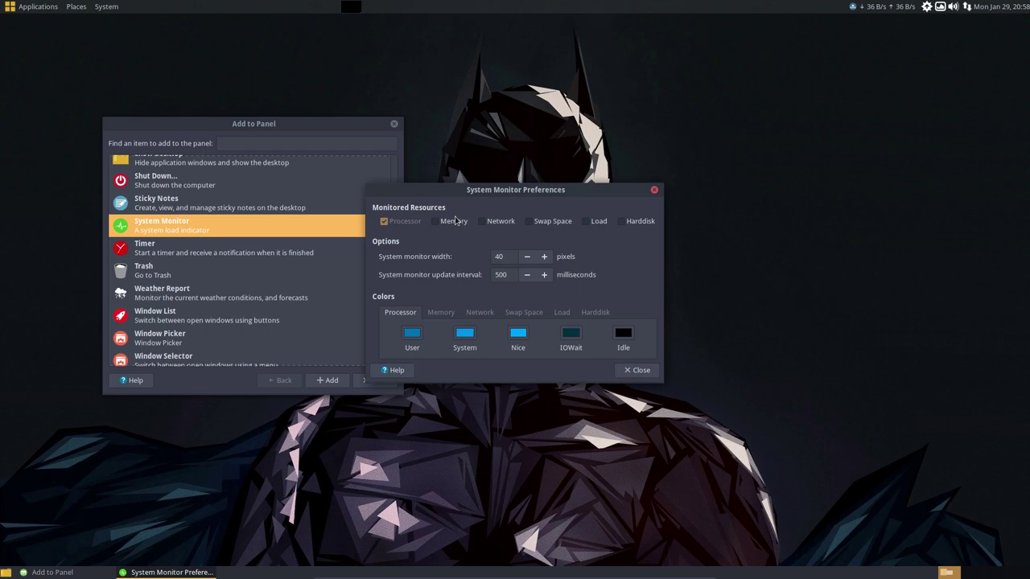
{"action": "left_click", "coordinate": [454, 222]}
{"action": "left_click", "coordinate": [501, 222]}
{"action": "left_click", "coordinate": [551, 222]}
{"action": "left_click", "coordinate": [596, 223]}
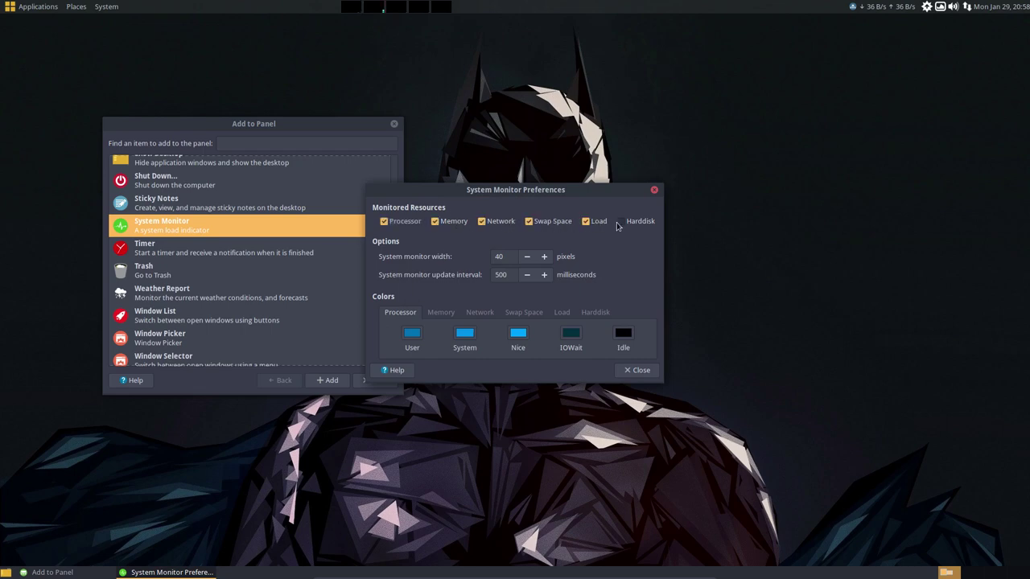
{"action": "left_click", "coordinate": [618, 223]}
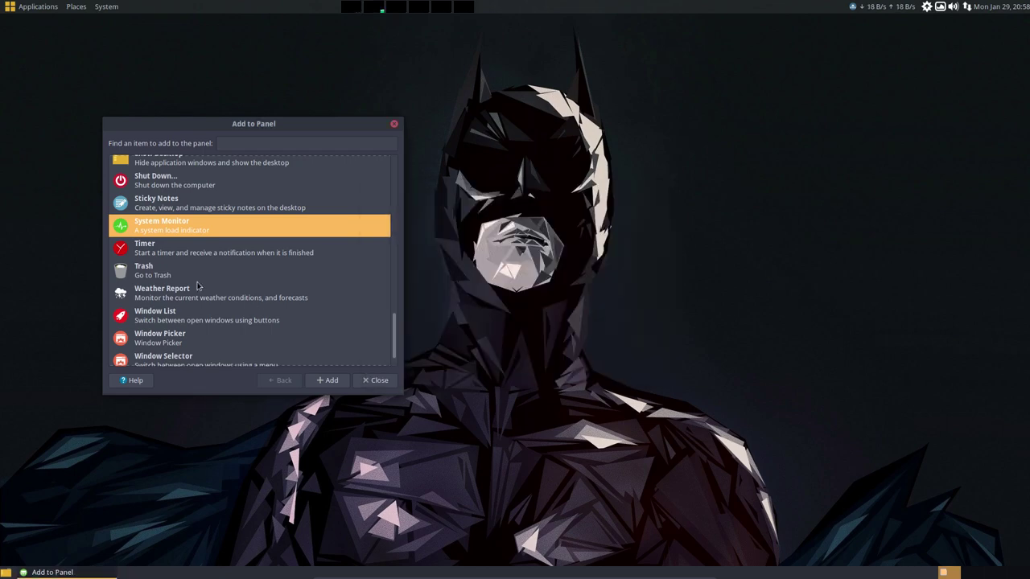
{"action": "left_click", "coordinate": [635, 369]}
Look through the items available for the panel, from the end of the list back up to Custom Application Launcher.
{"action": "scroll", "coordinate": [160, 302], "scroll_direction": "down", "scroll_amount": 1}
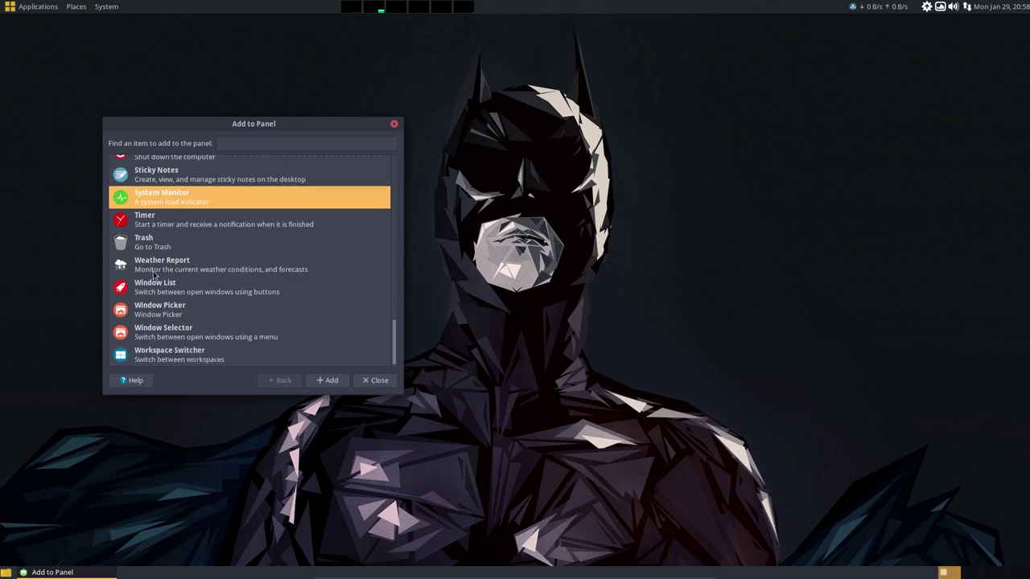
{"action": "left_click", "coordinate": [220, 272]}
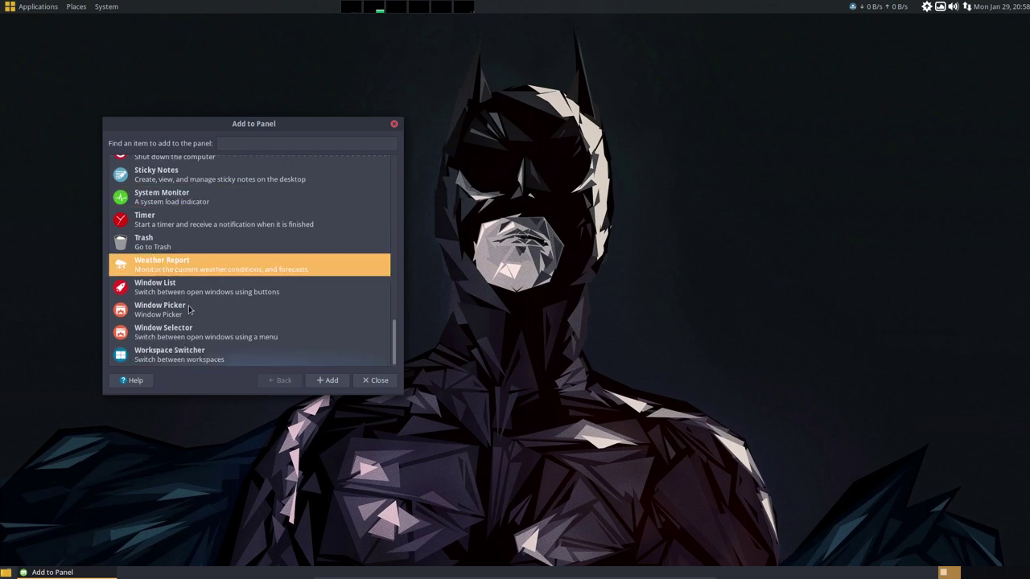
{"action": "left_click", "coordinate": [157, 225]}
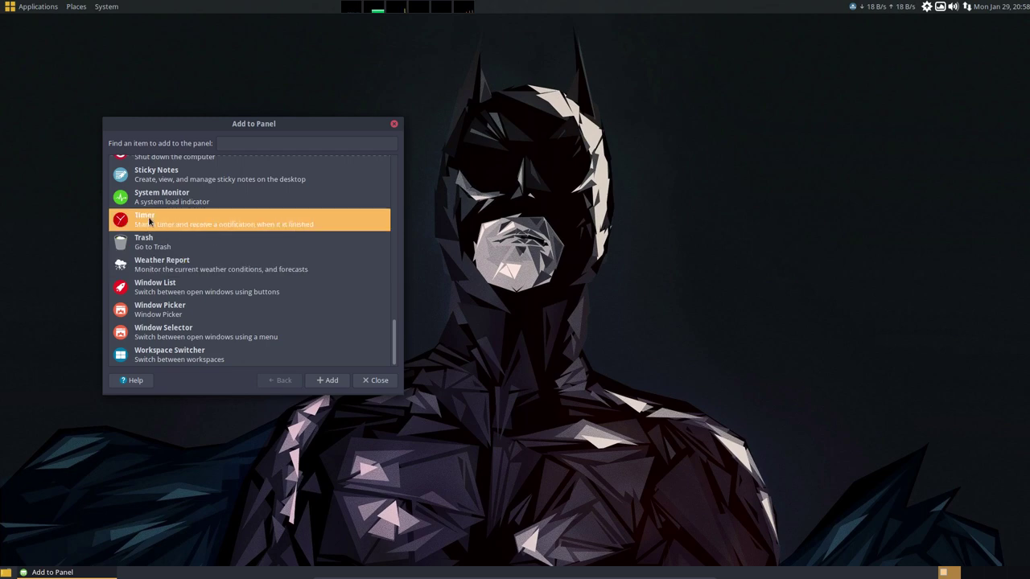
{"action": "scroll", "coordinate": [148, 225], "scroll_direction": "up", "scroll_amount": 6}
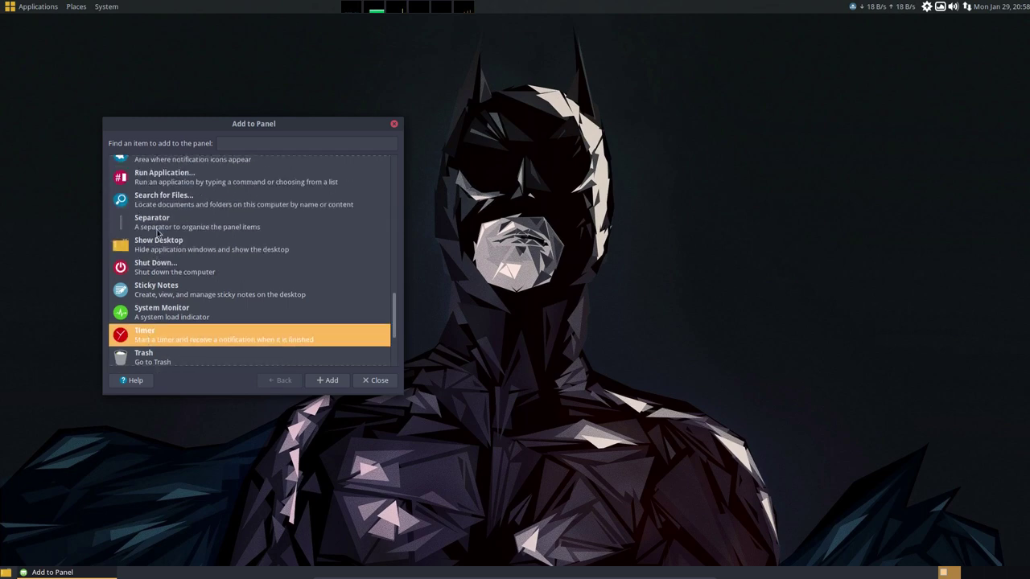
{"action": "scroll", "coordinate": [158, 233], "scroll_direction": "up", "scroll_amount": 5}
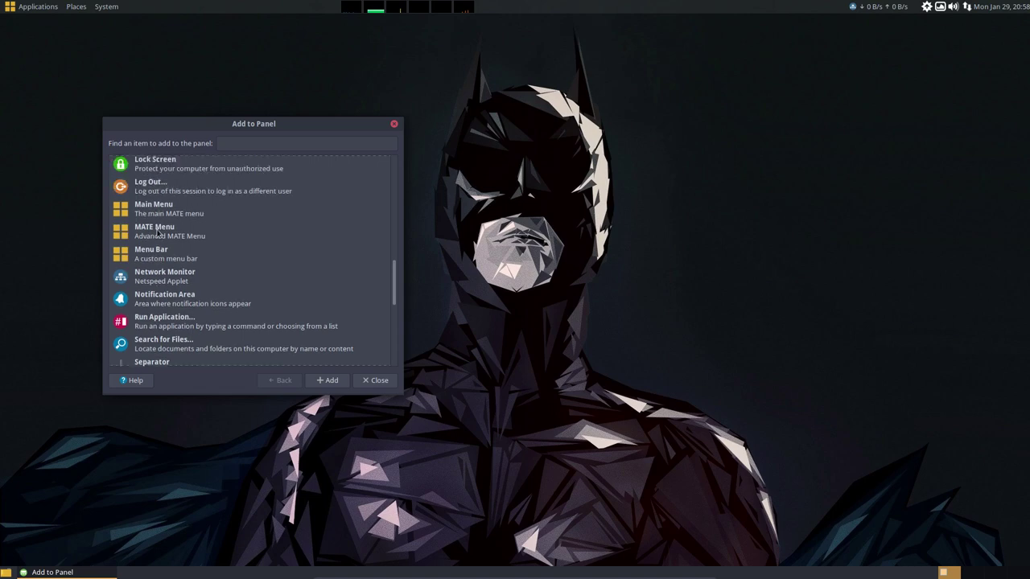
{"action": "scroll", "coordinate": [158, 233], "scroll_direction": "up", "scroll_amount": 3}
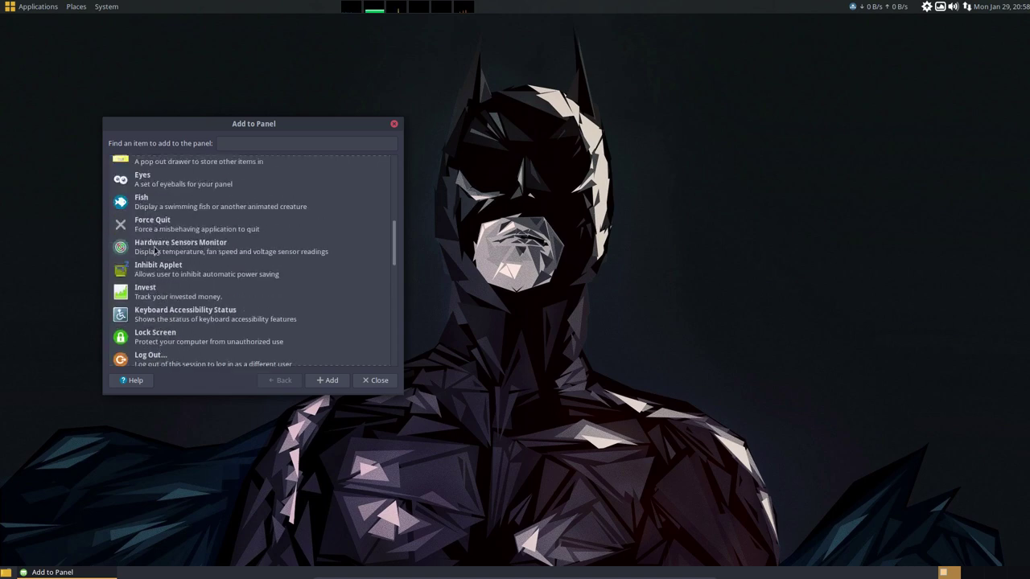
{"action": "left_click", "coordinate": [243, 289]}
{"action": "scroll", "coordinate": [241, 215], "scroll_direction": "up", "scroll_amount": 3}
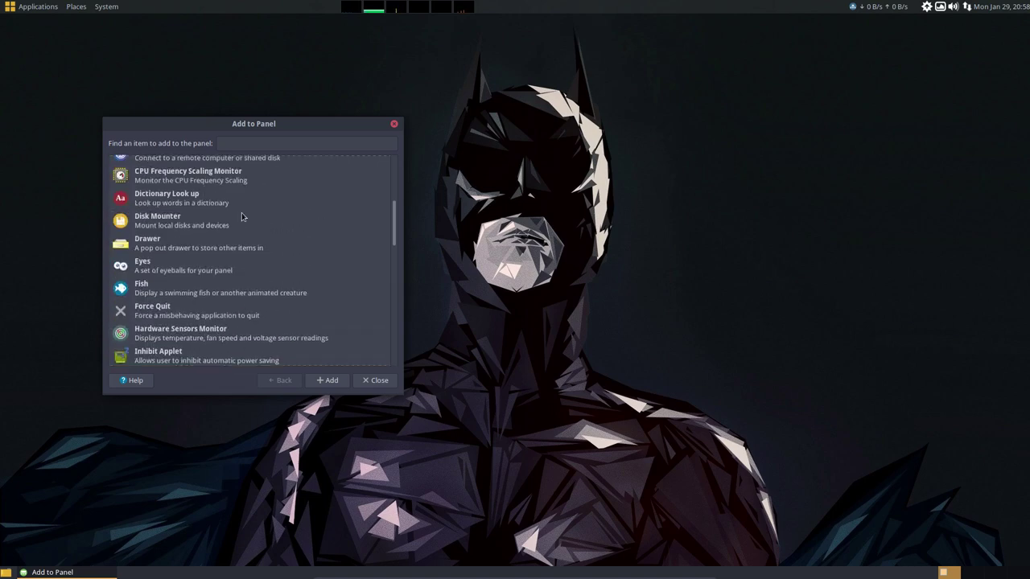
{"action": "scroll", "coordinate": [238, 213], "scroll_direction": "up", "scroll_amount": 3}
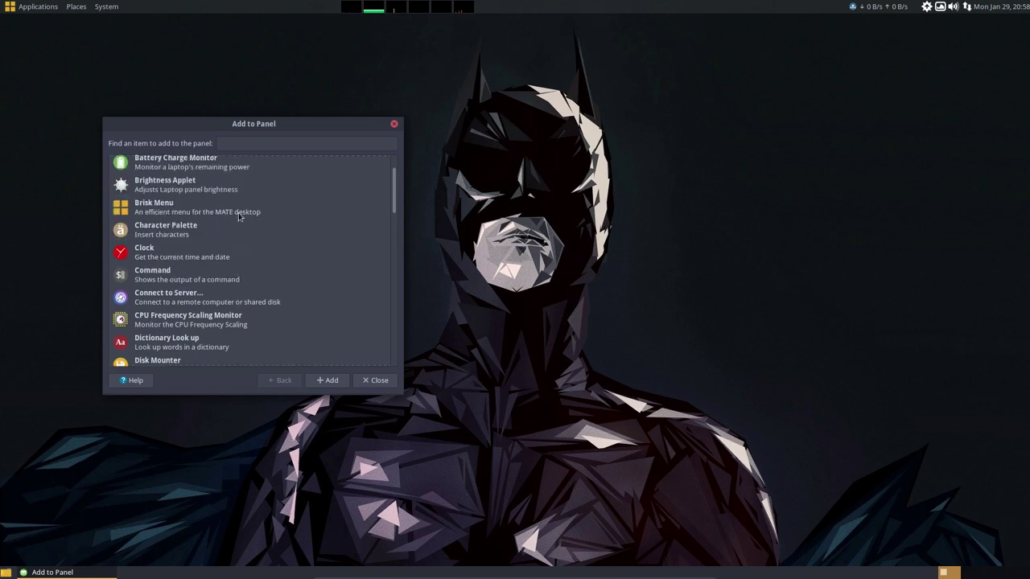
{"action": "scroll", "coordinate": [238, 213], "scroll_direction": "up", "scroll_amount": 1}
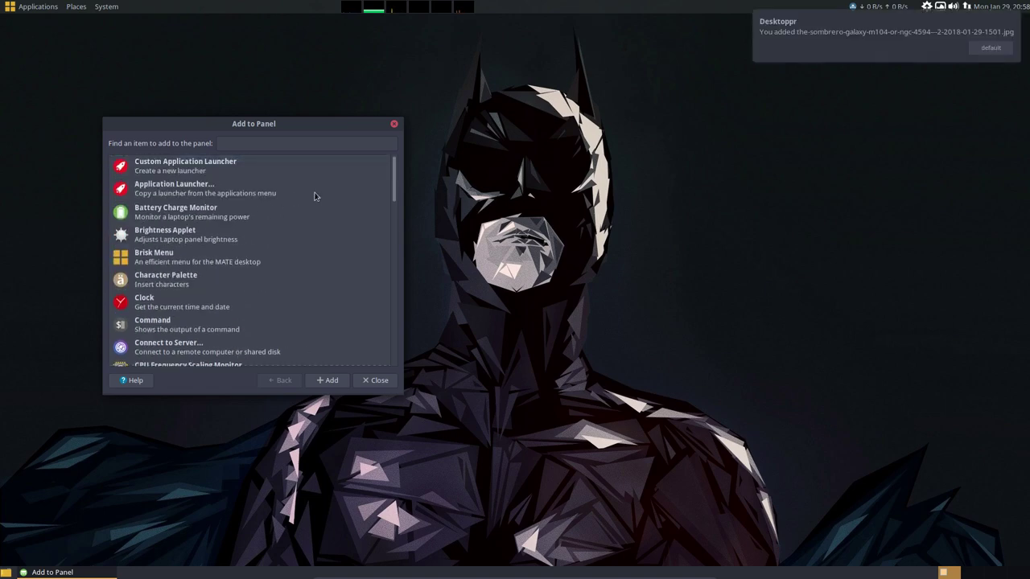
{"action": "left_click", "coordinate": [678, 213]}
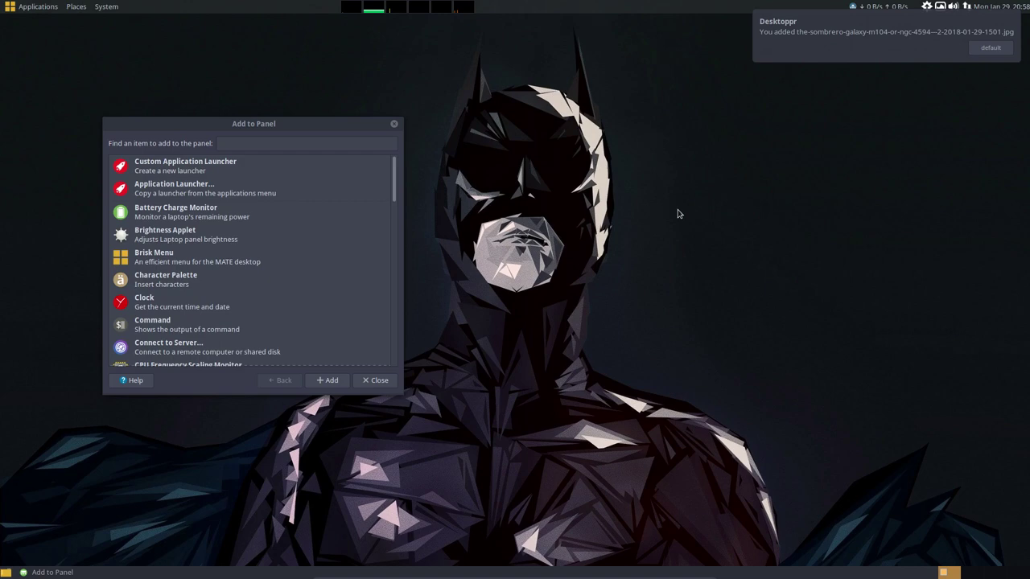